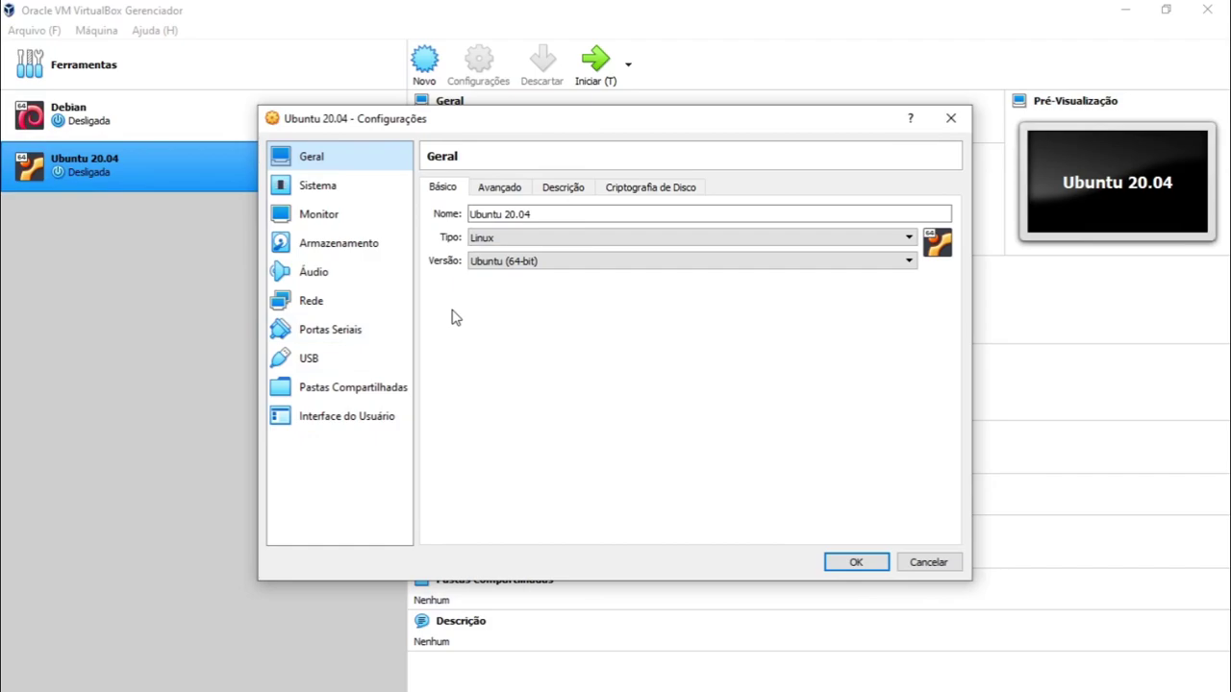
- Create a new VDI virtual hard disk of about 27.29 GB from the SATA controller in the Ubuntu 20.04 storage settings
left_click(334, 246)
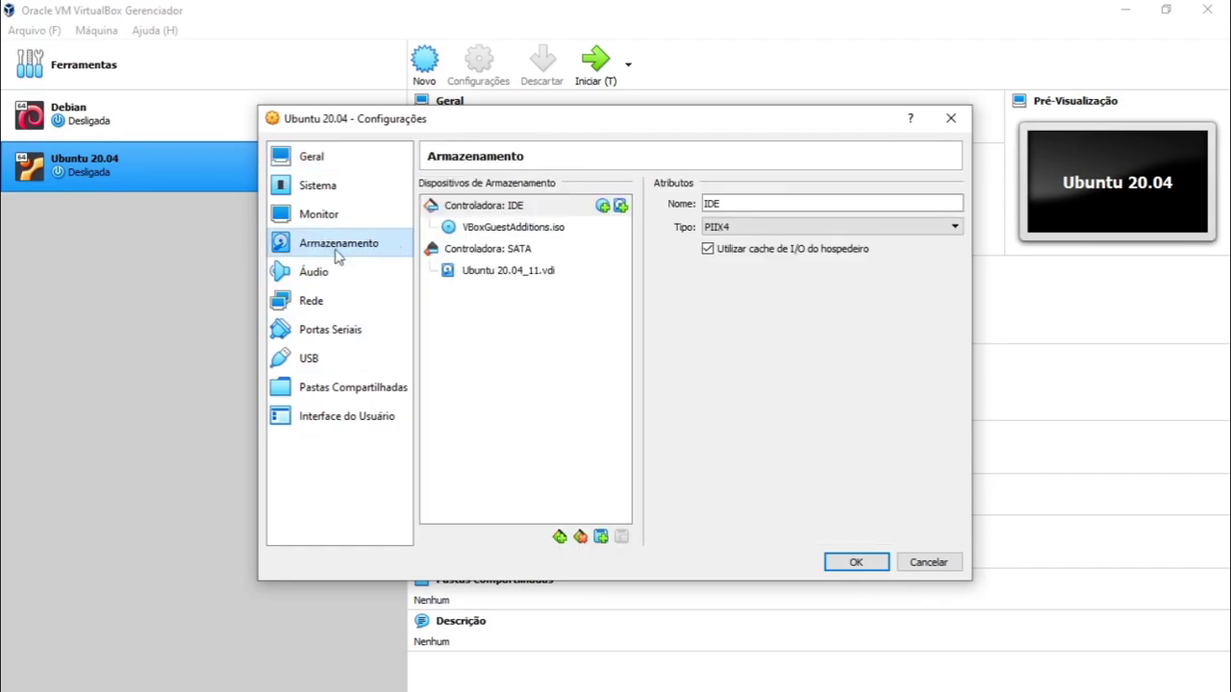
left_click(475, 249)
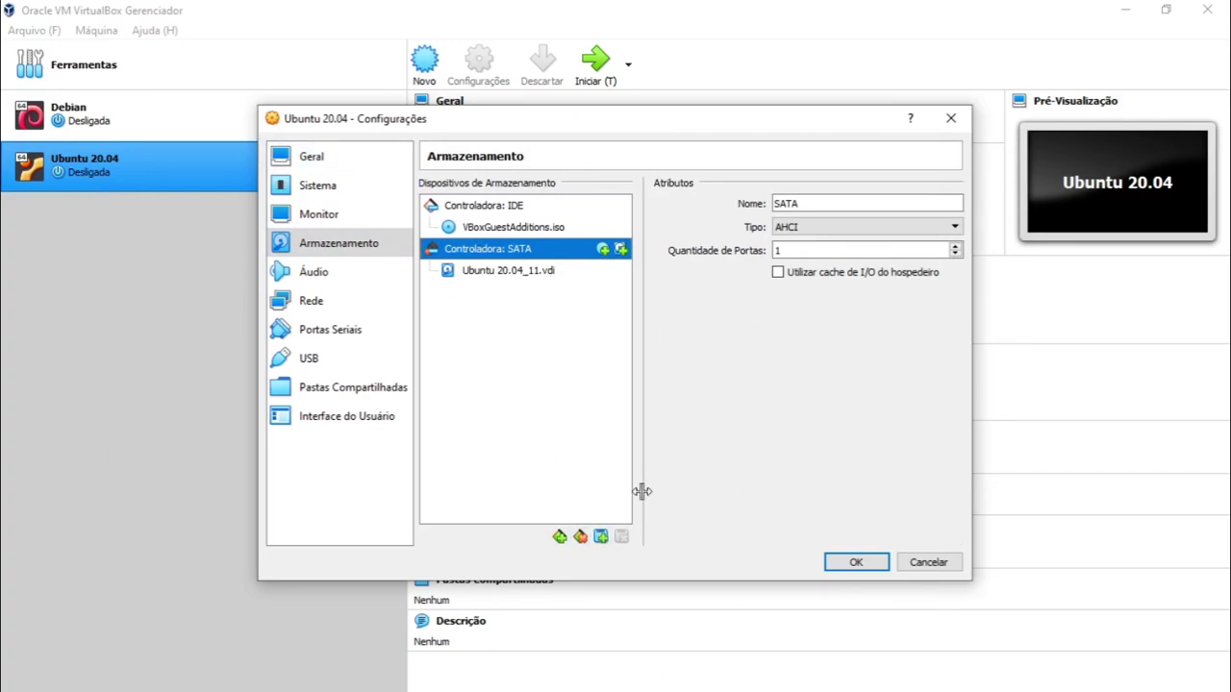
left_click(621, 250)
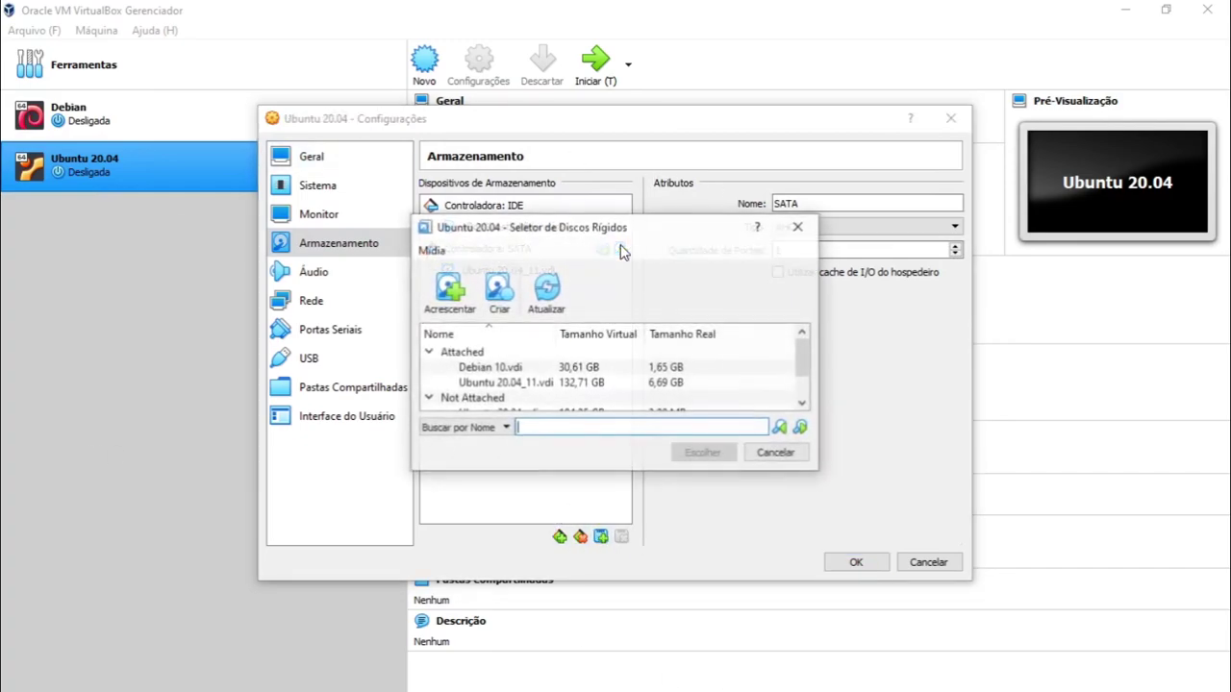
left_click(503, 306)
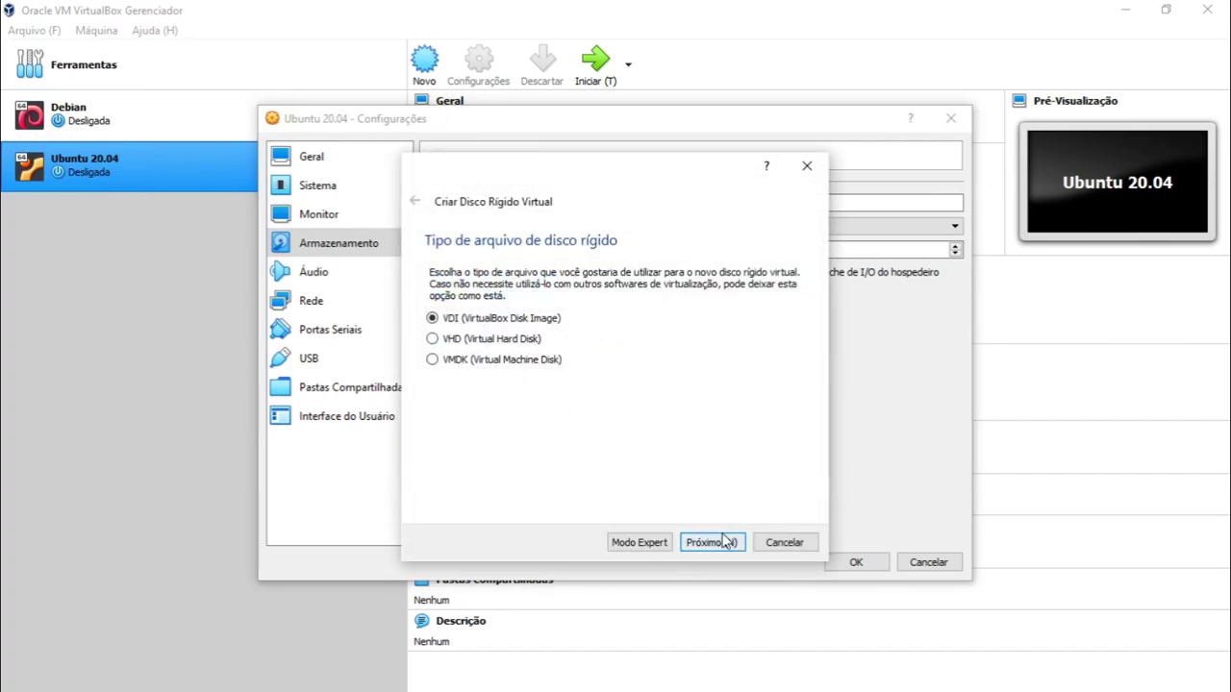
left_click(723, 541)
left_click(716, 543)
left_click_drag(608, 375, 630, 373)
left_click(731, 544)
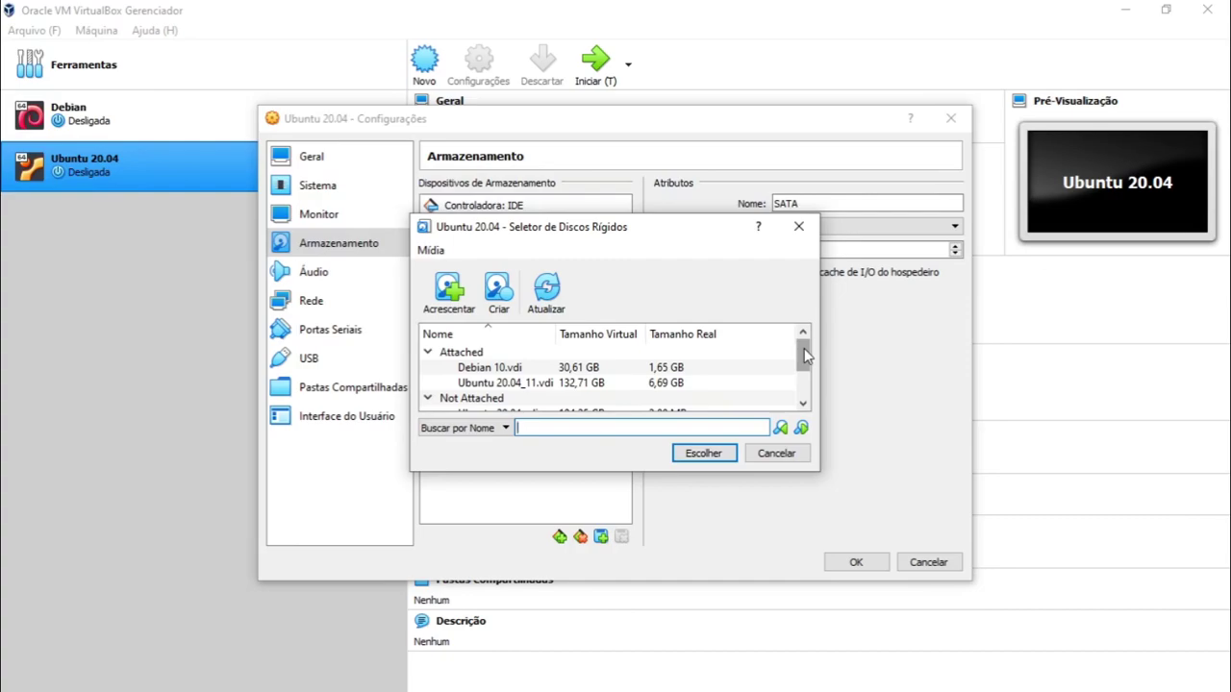
- Attach the new unattached 27.29 GB Ubuntu 20.04_1.vdi disk to the SATA controller and save the machine settings
left_click_drag(804, 355, 797, 388)
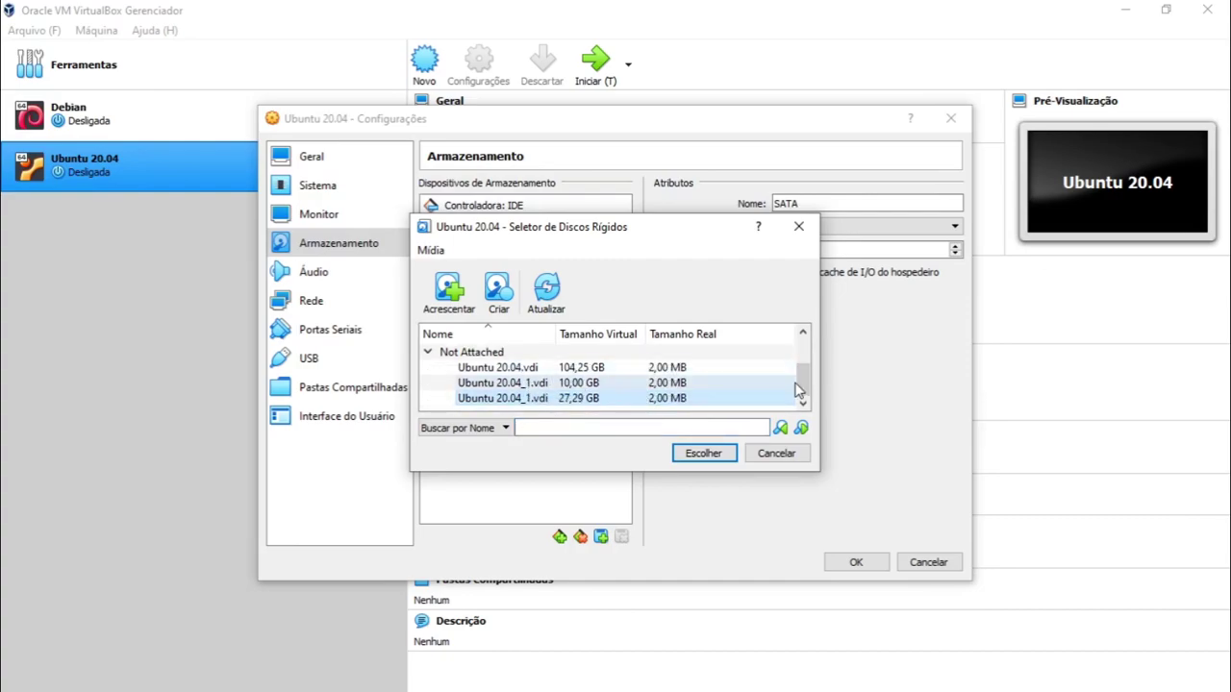
left_click(694, 454)
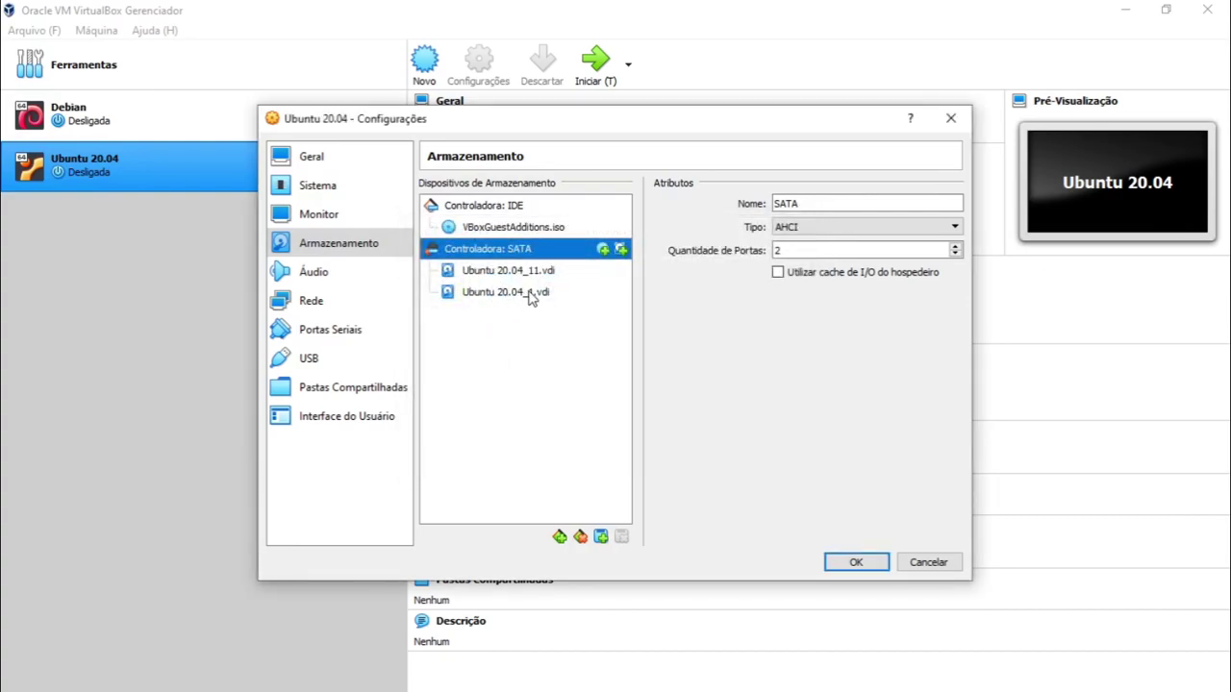
left_click(855, 563)
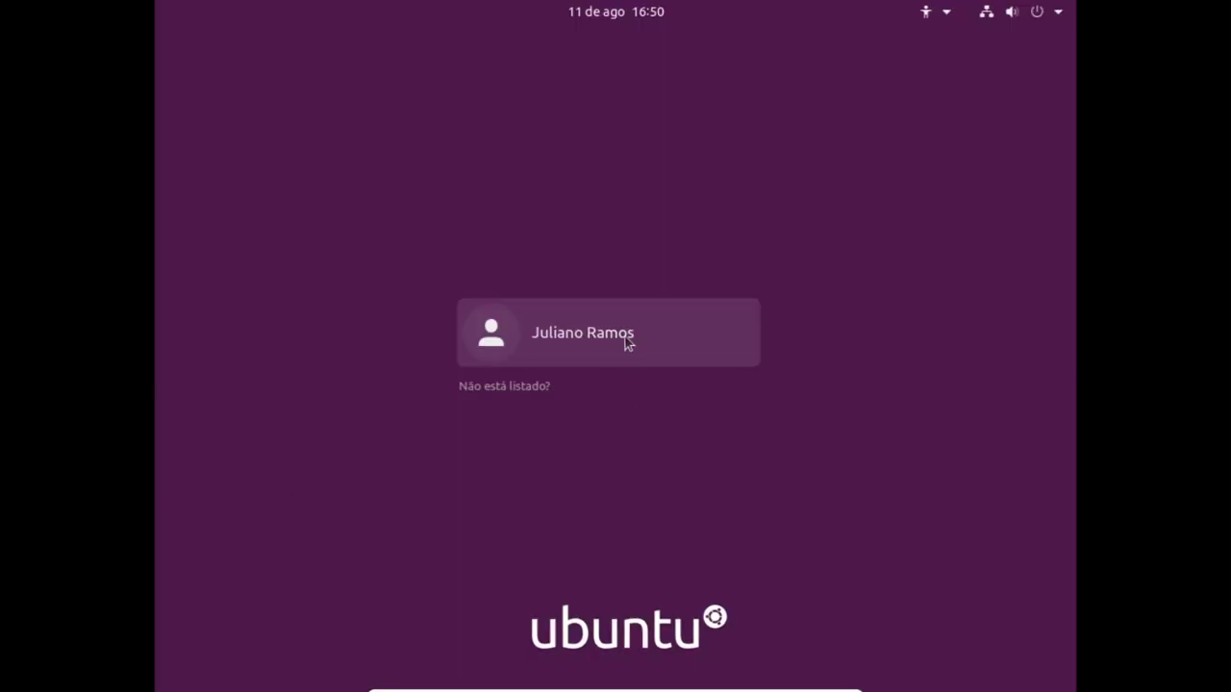
- Log in to the listed Ubuntu user account by entering the account password
left_click(626, 346)
type("*******")
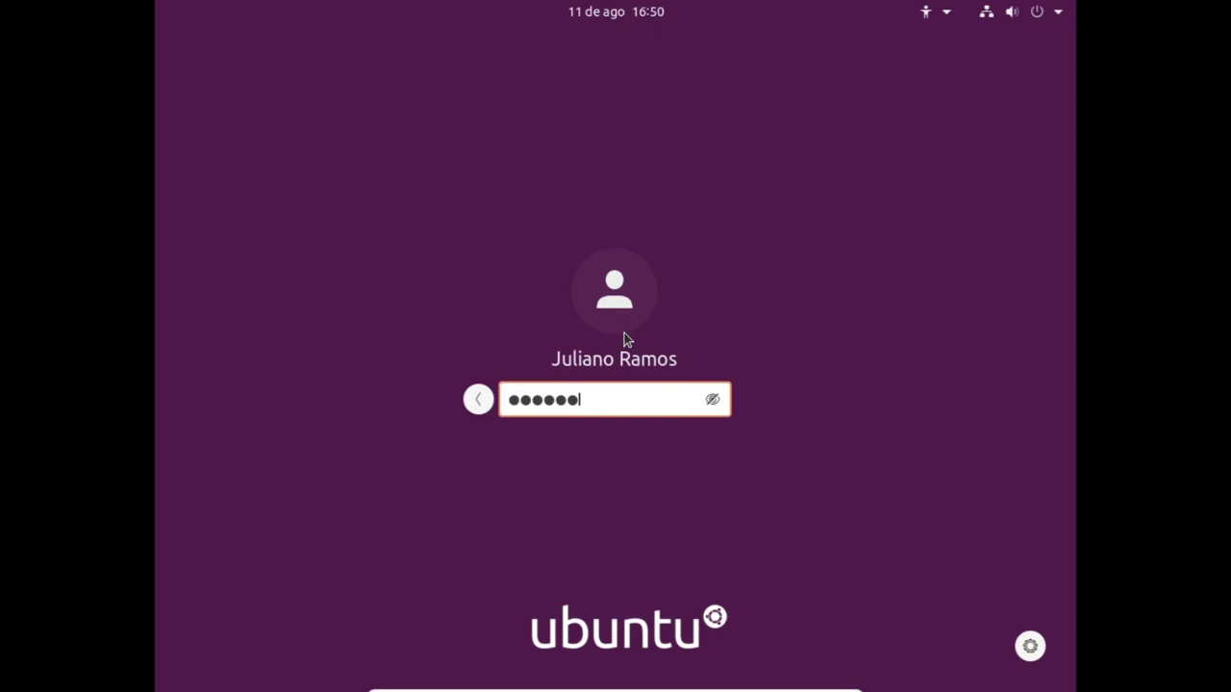
key("Return")
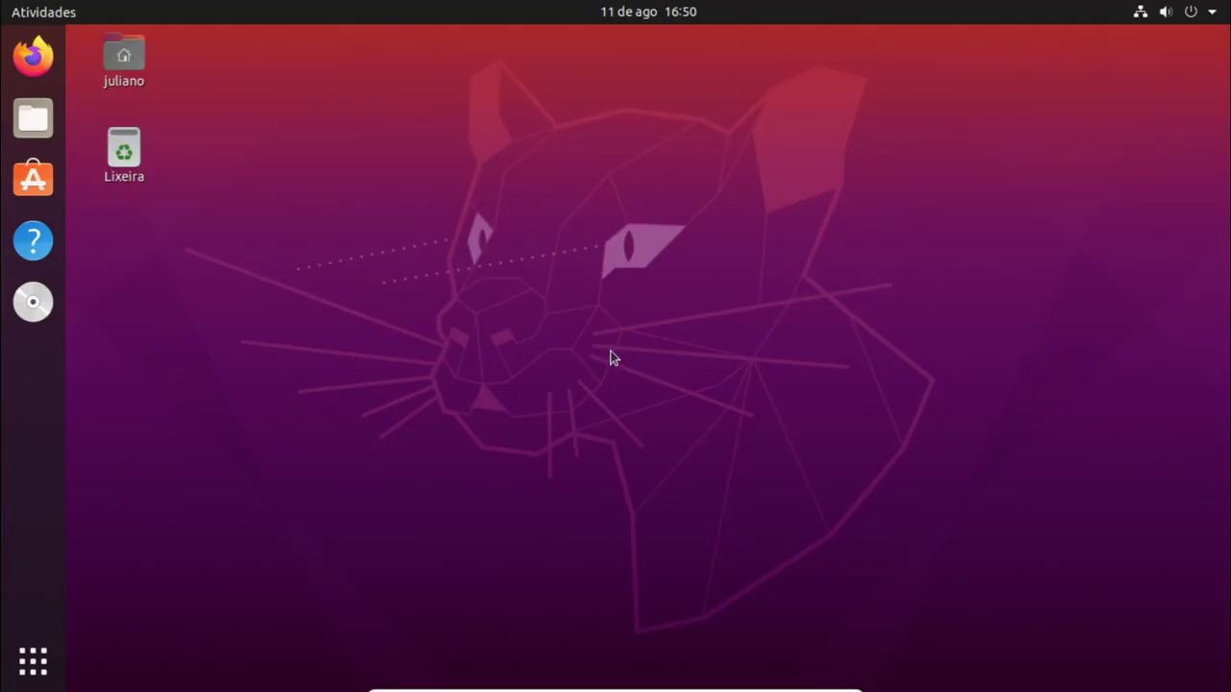
- In Firefox, search for "download windows 10" and open Microsoft's Windows 10 disk image (ISO) download page
left_click(35, 55)
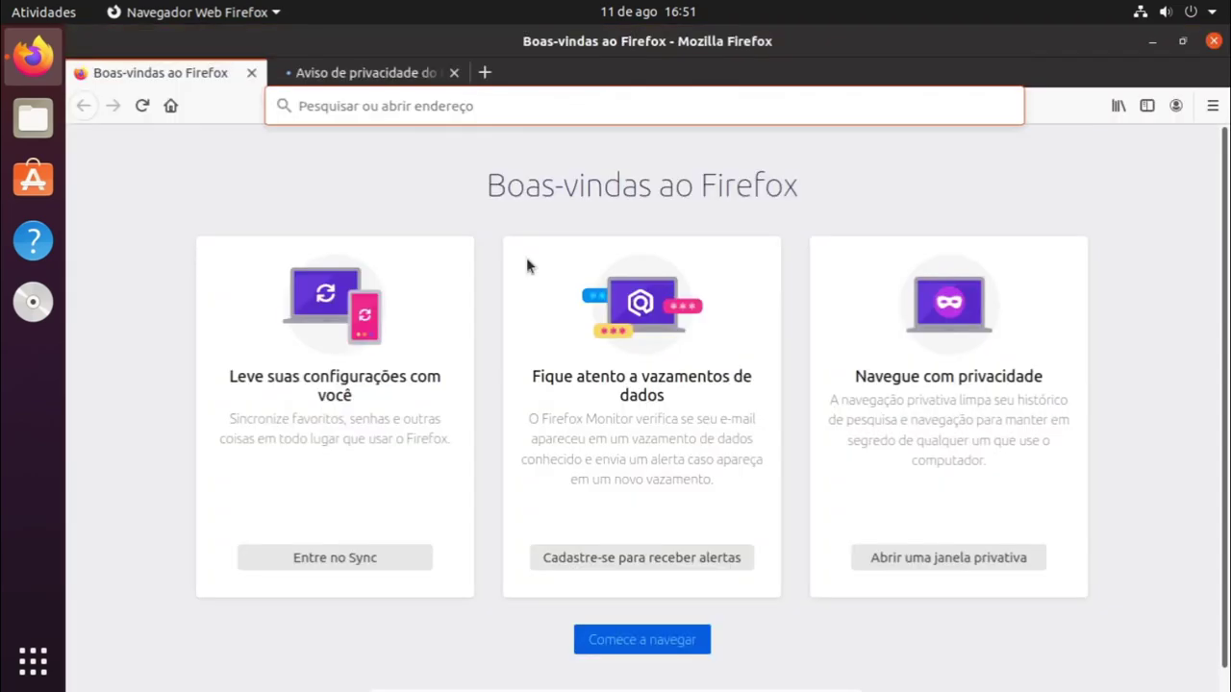
left_click(468, 106)
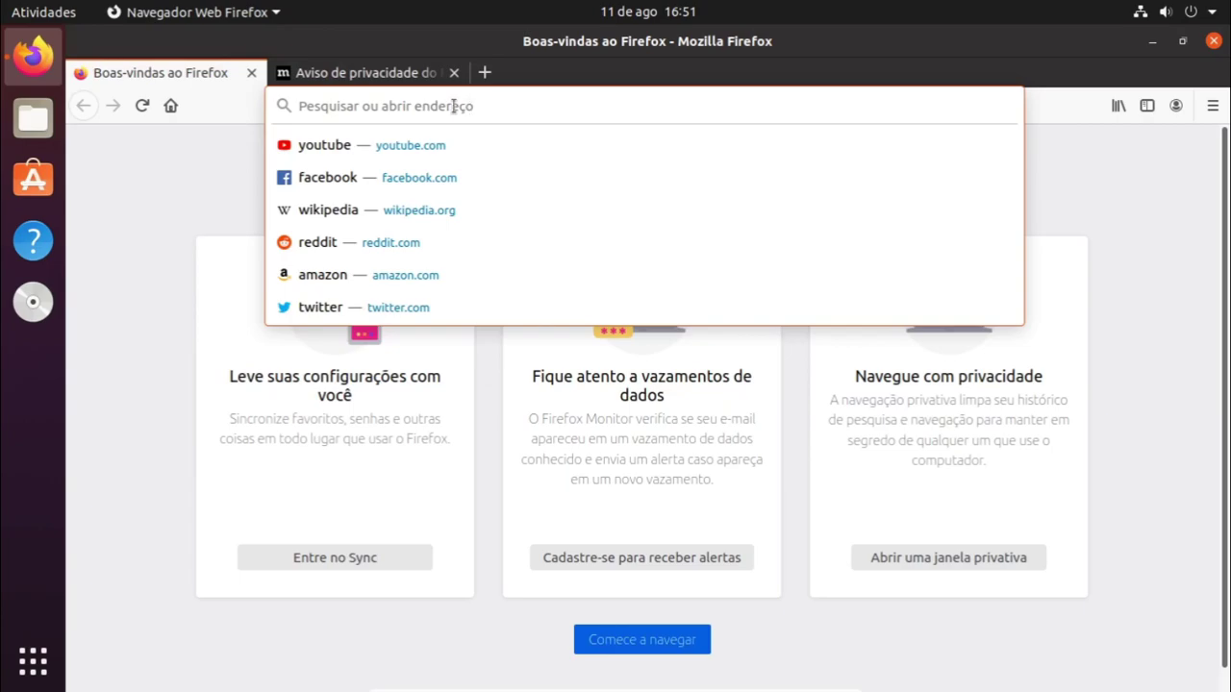
type("download windows 10")
key("Return")
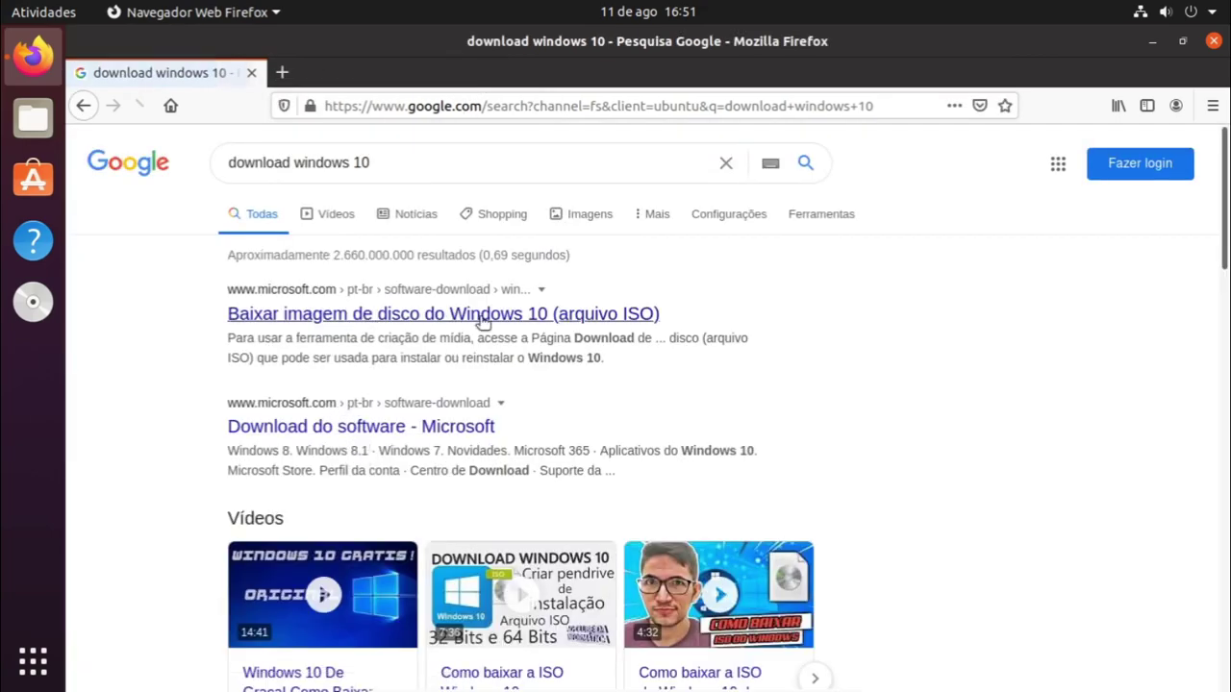
left_click(507, 318)
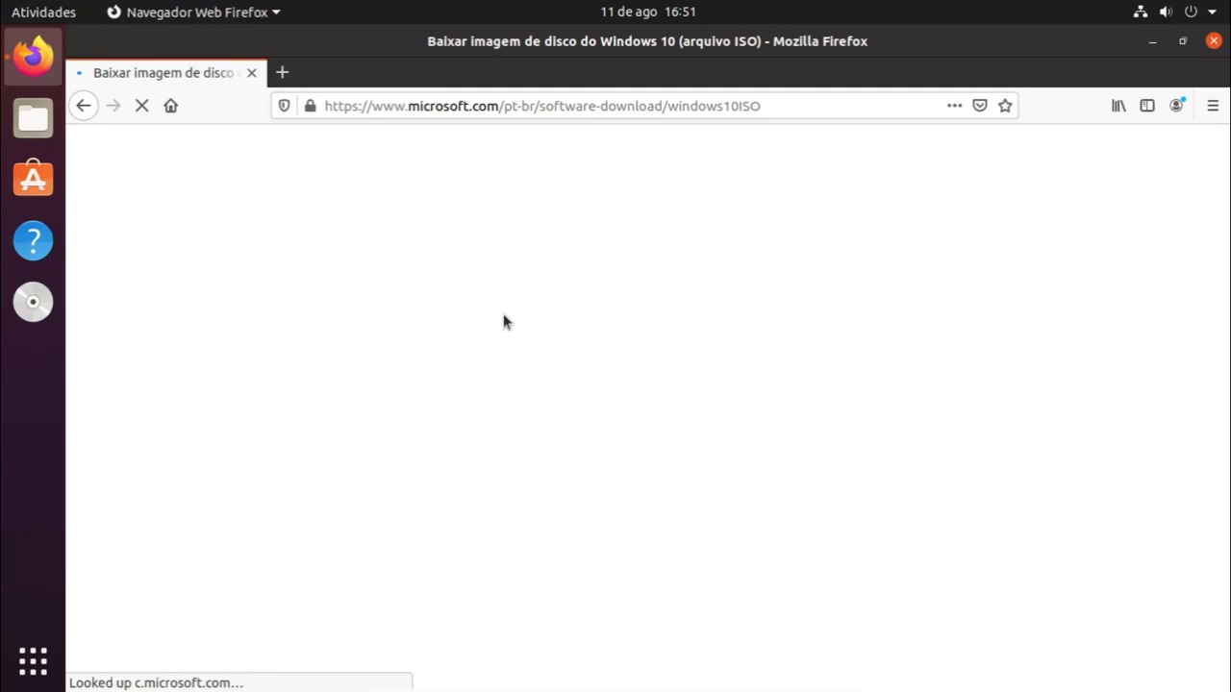
- Choose Windows 10 as the edition to download and confirm it
scroll(401, 521, "down", 5)
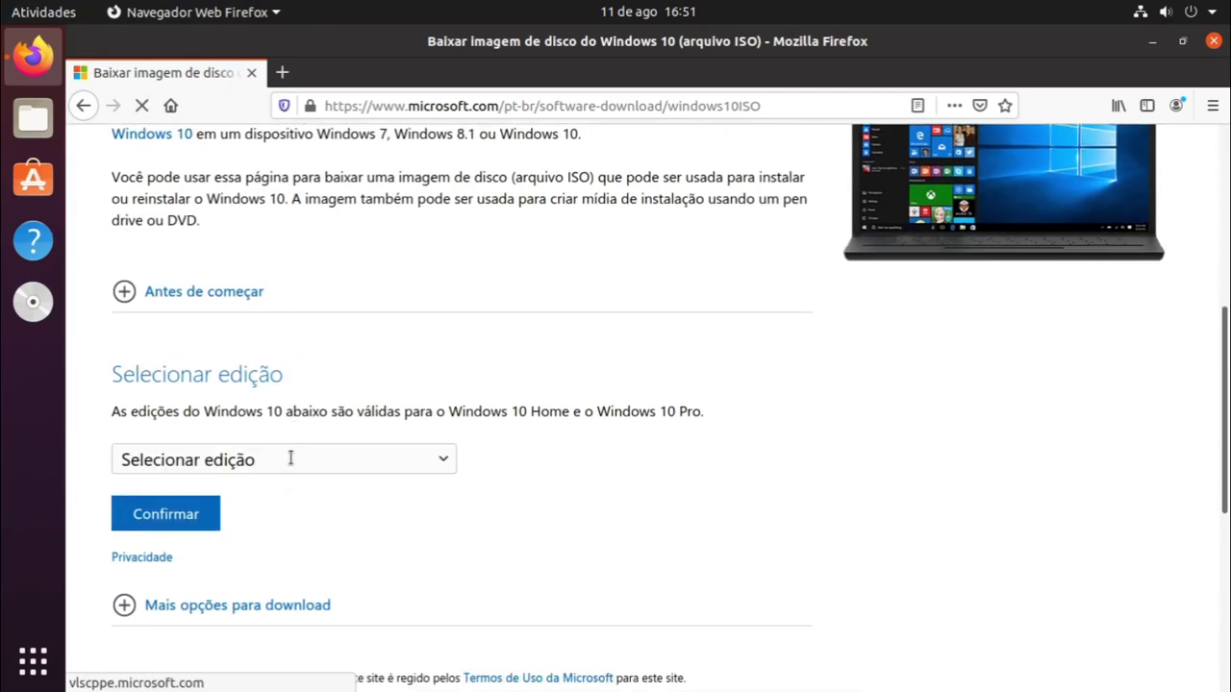
left_click(440, 460)
left_click(259, 553)
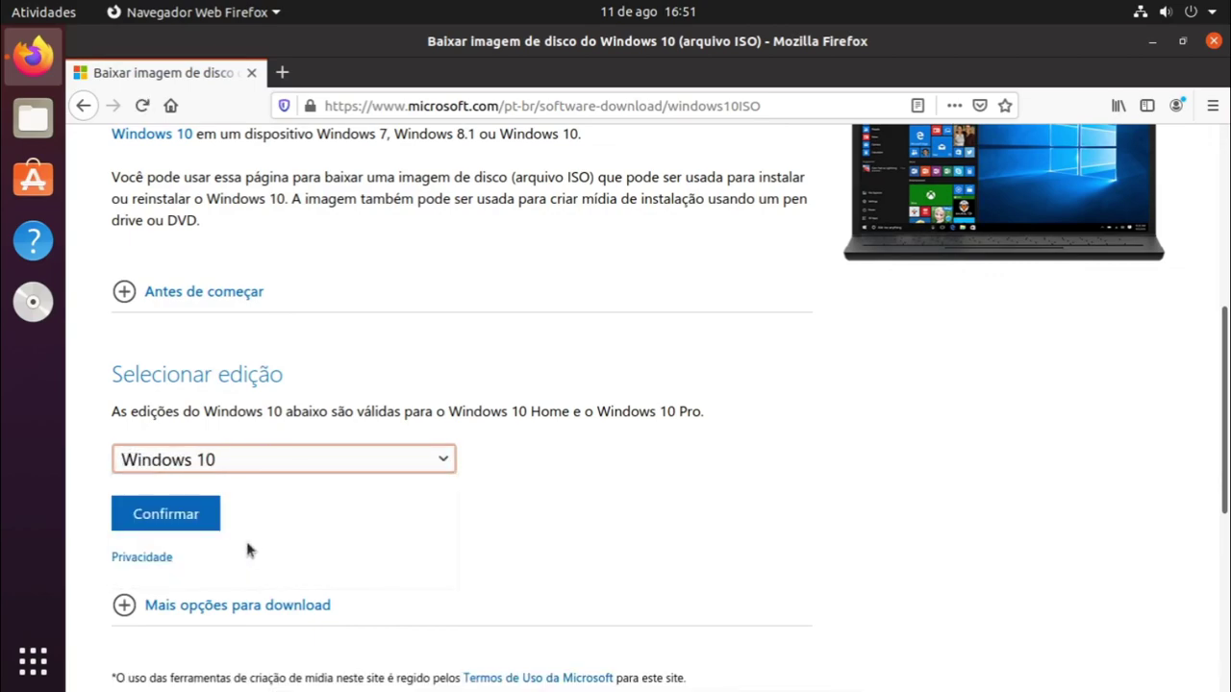
left_click(193, 519)
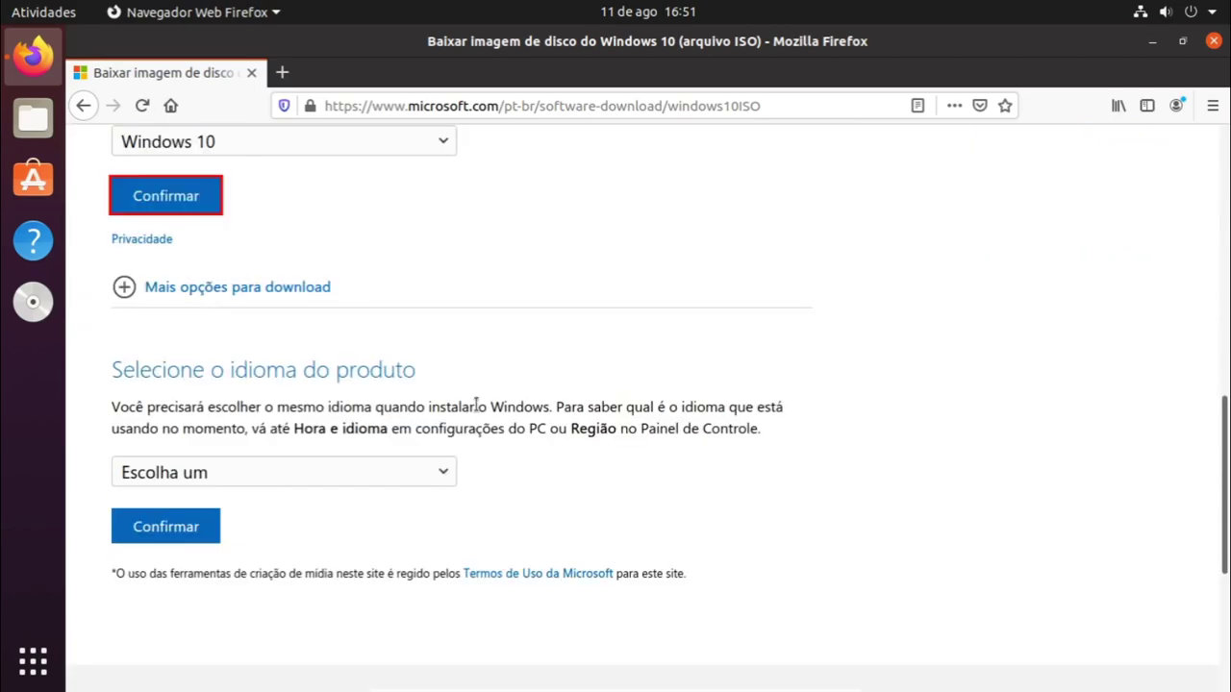
- Choose Português (Brasil) as the product language and confirm it
left_click(285, 475)
left_click_drag(453, 159, 455, 383)
left_click(279, 287)
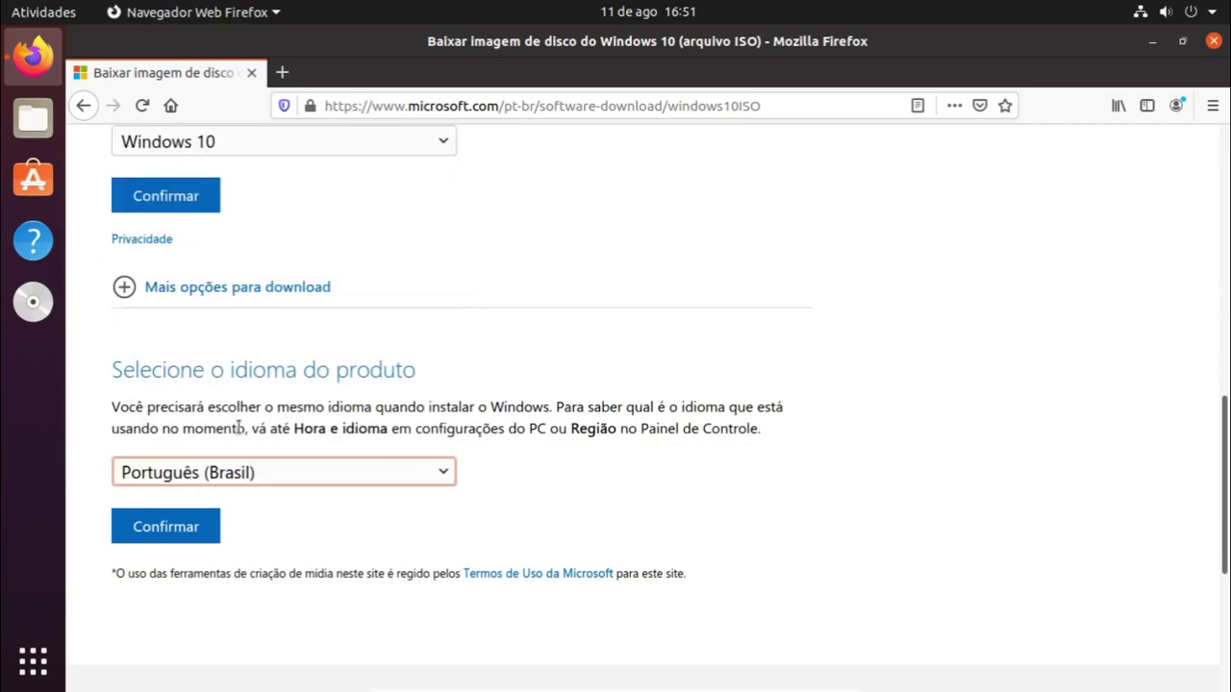
left_click(181, 520)
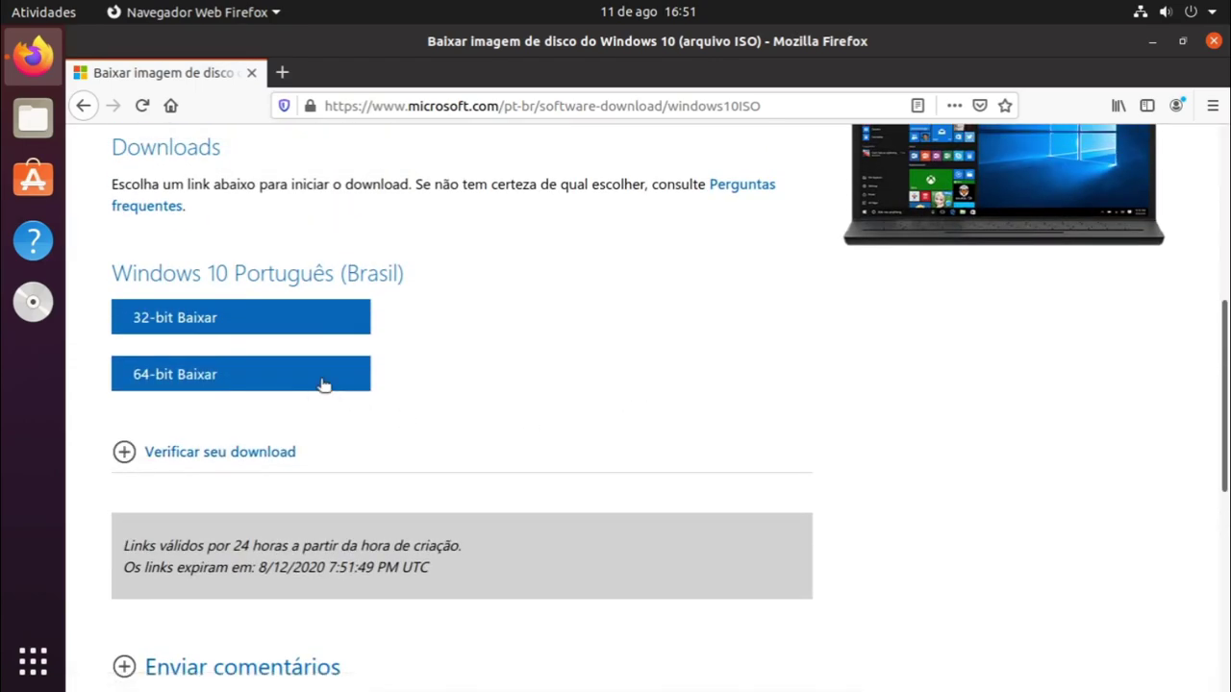
- Download the 64-bit Windows 10 Português (Brasil) ISO and save the file
left_click(196, 380)
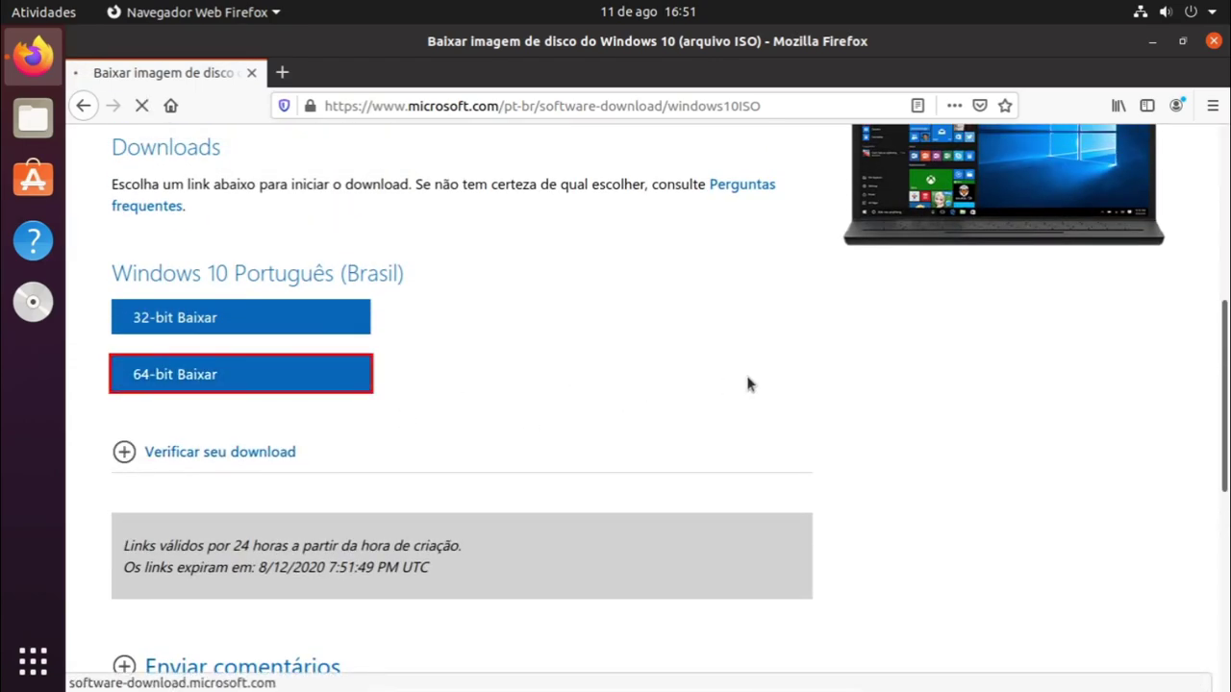
left_click(497, 427)
left_click(817, 483)
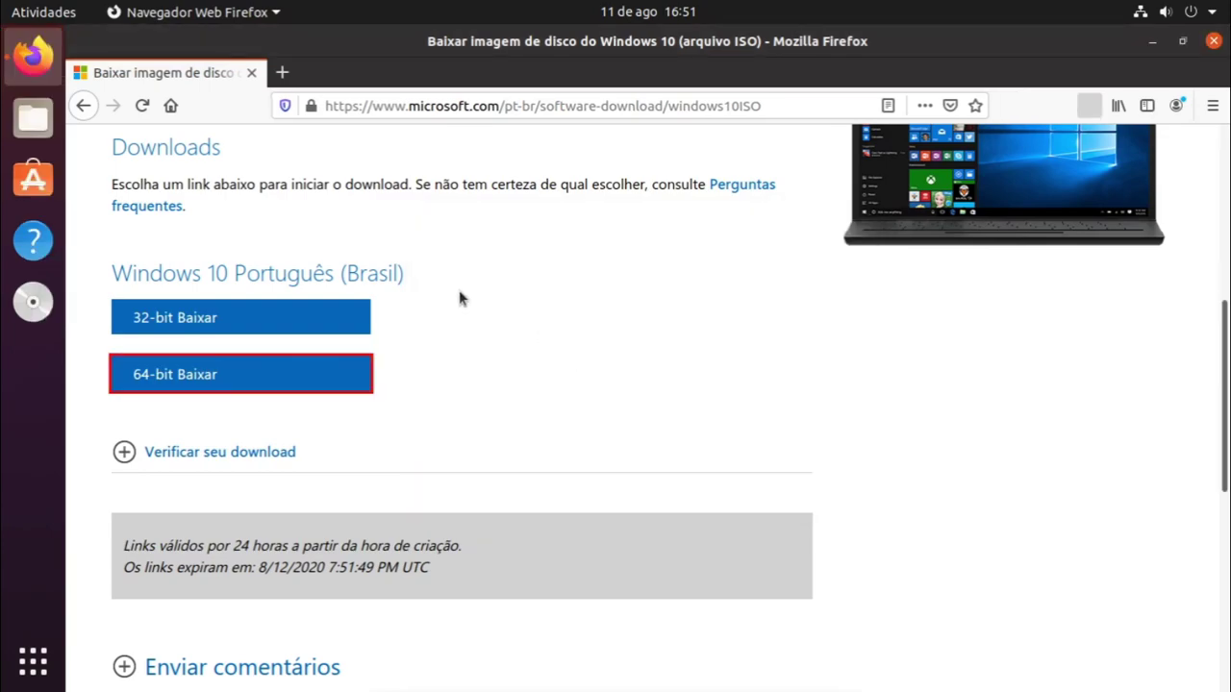
- Show the downloaded Win10_2004_BrazilianPortuguese_x64.iso in its containing folder
left_click(1089, 108)
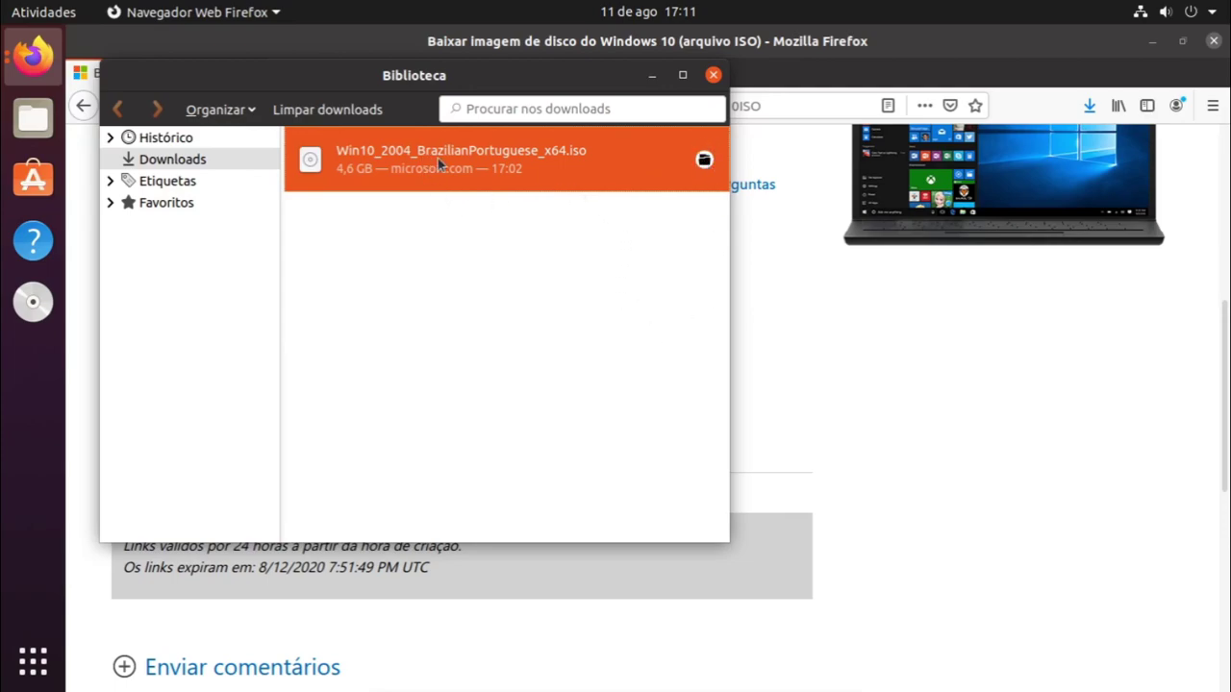
left_click(704, 160)
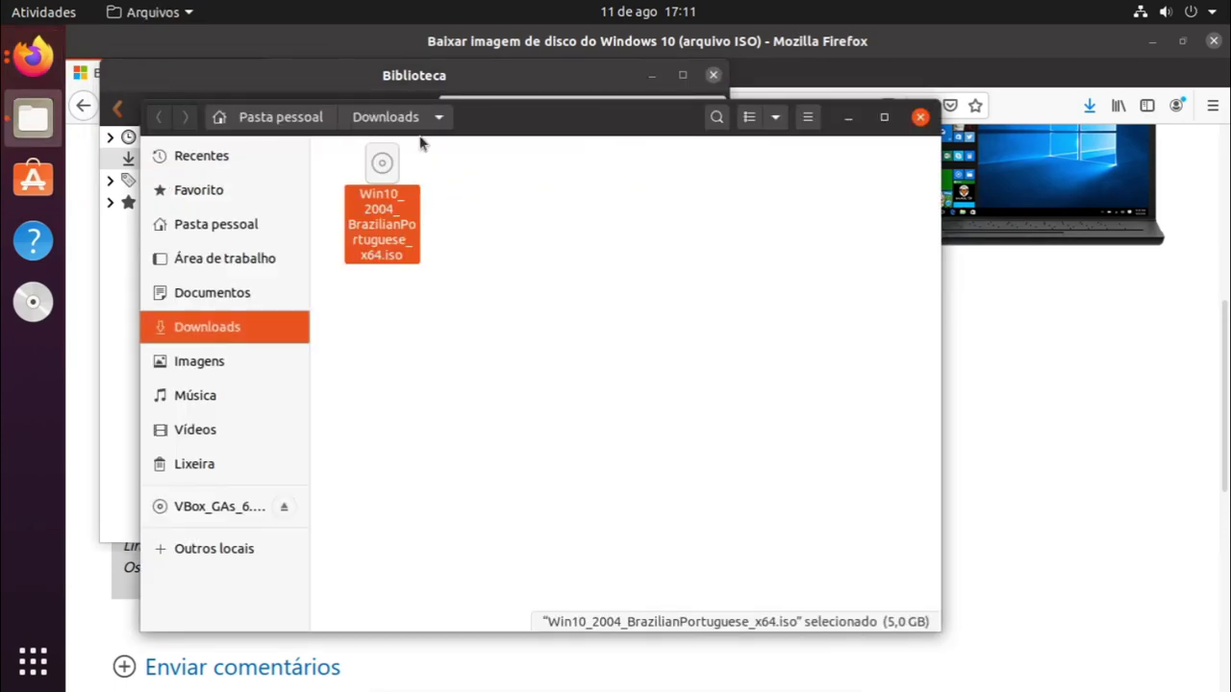
- Try to extract Win10_2004_BrazilianPortuguese_x64.iso into the Downloads folder and dismiss the extraction dialog
right_click(380, 227)
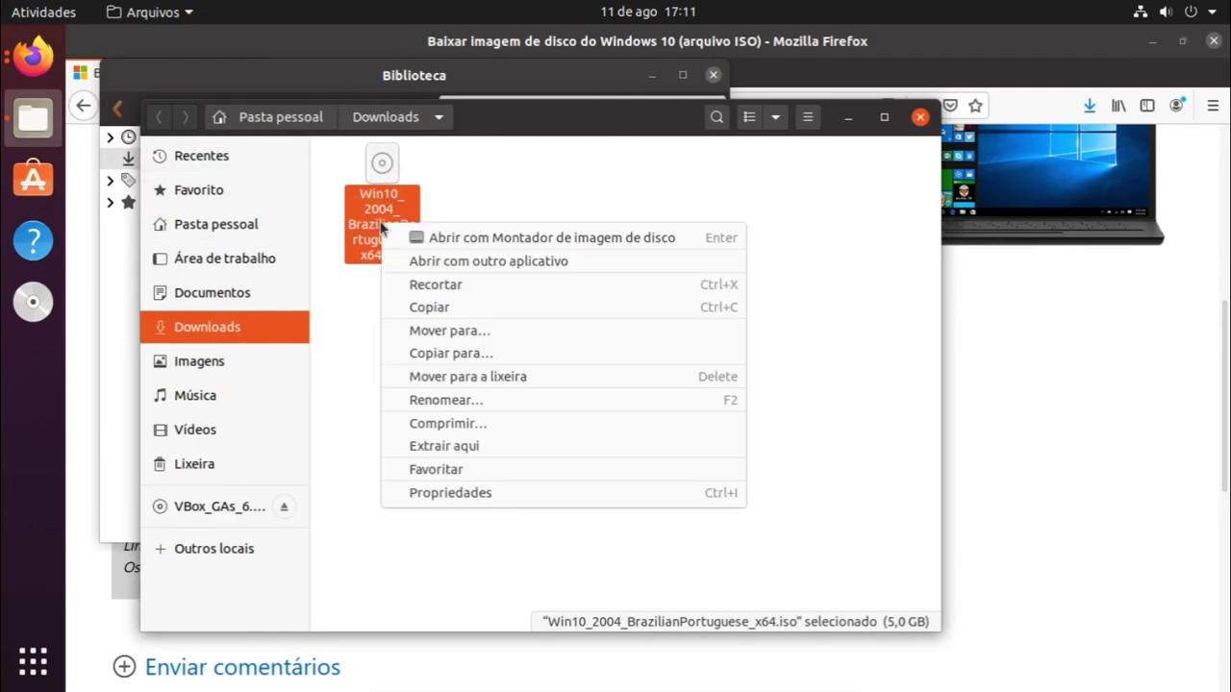
left_click(470, 447)
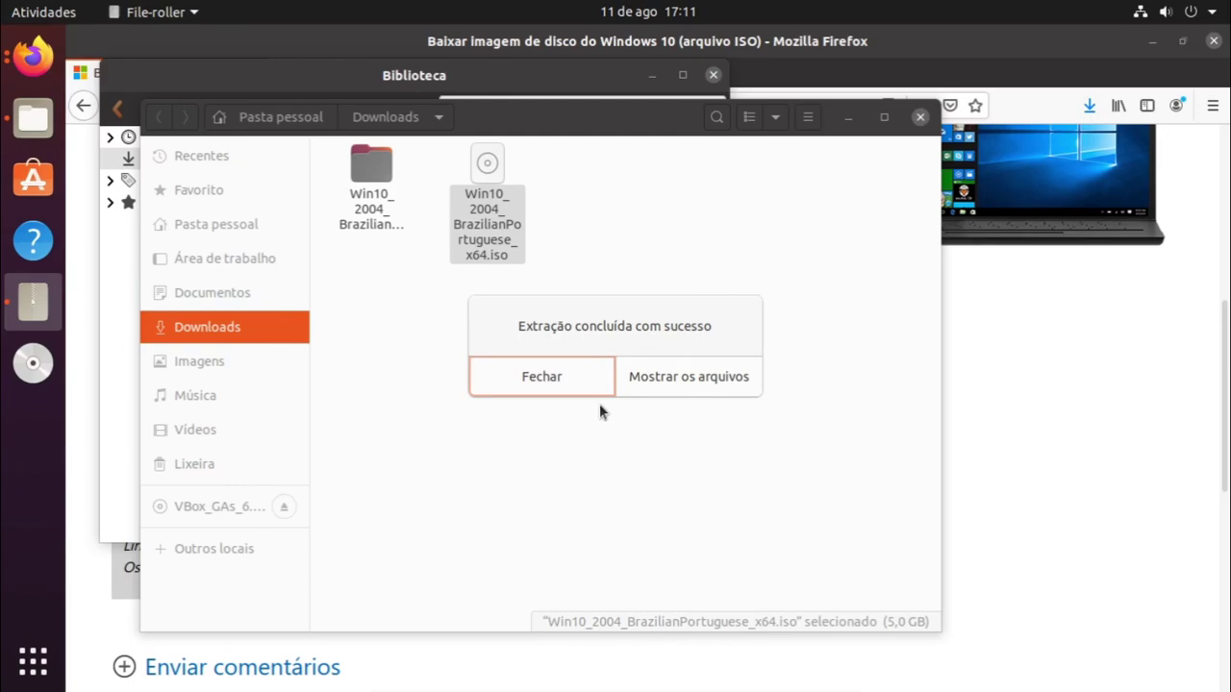
left_click(681, 377)
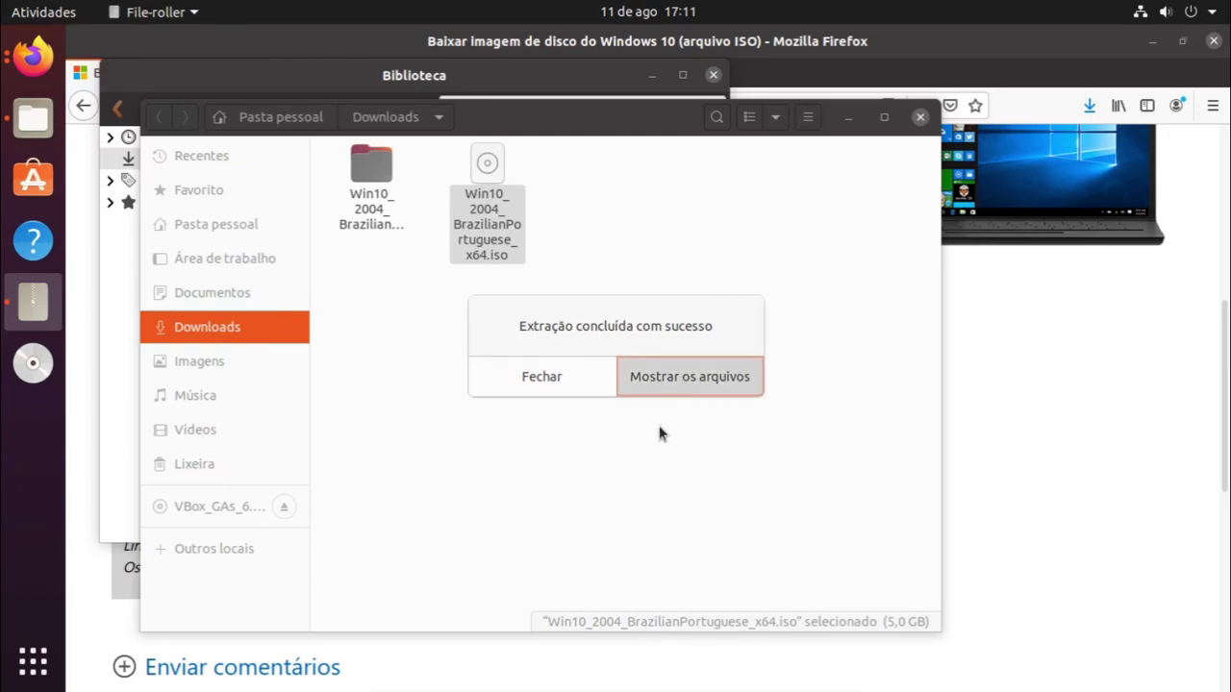
left_click(580, 383)
left_click(580, 385)
- Examine the contents of the extracted Win10_2004_BrazilianPortuguese_x64 folder and return to Downloads
double_click(385, 206)
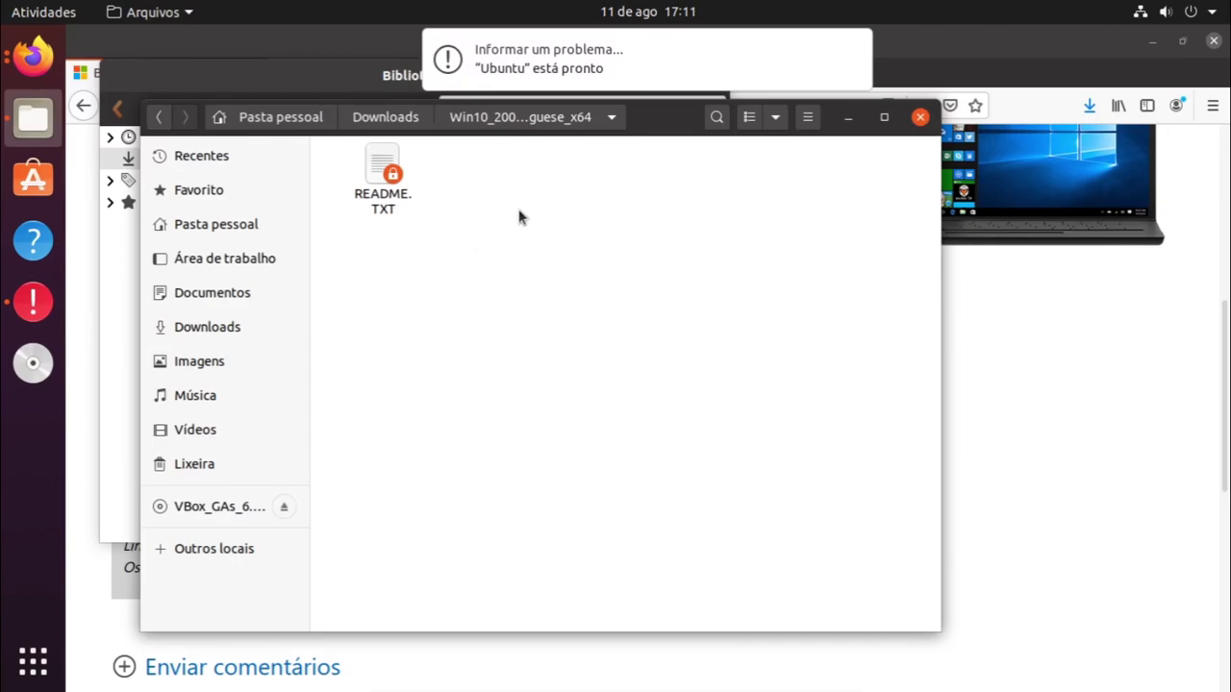
left_click(385, 116)
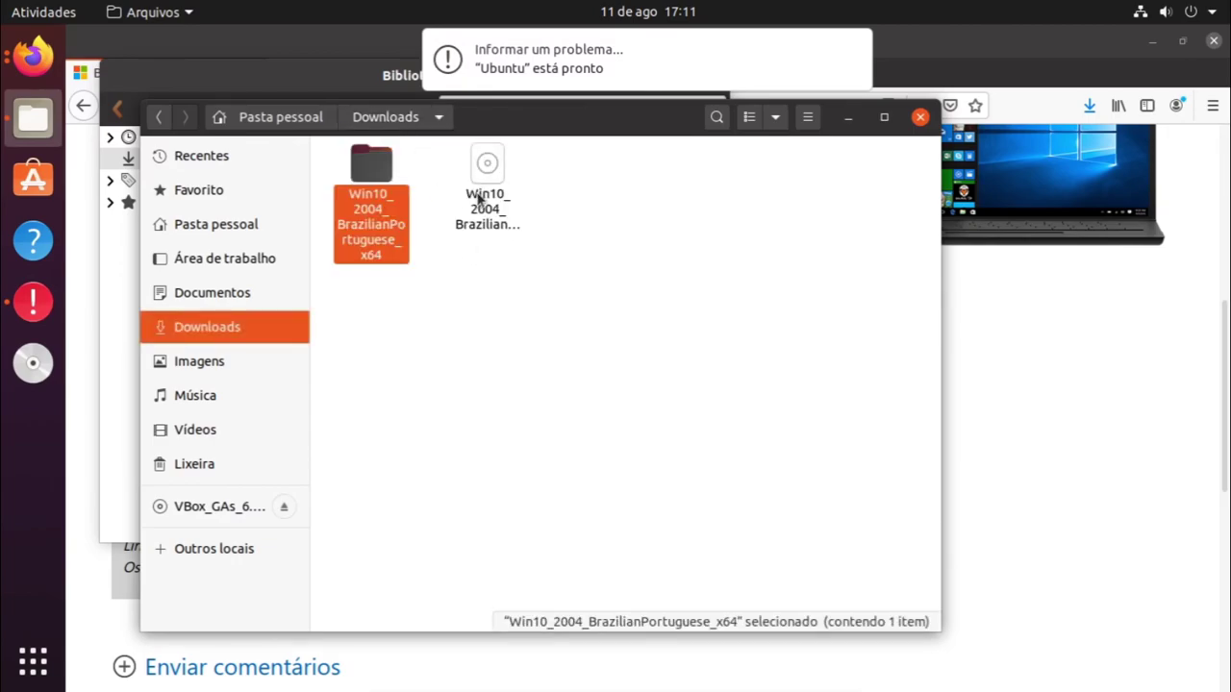
left_click(488, 220)
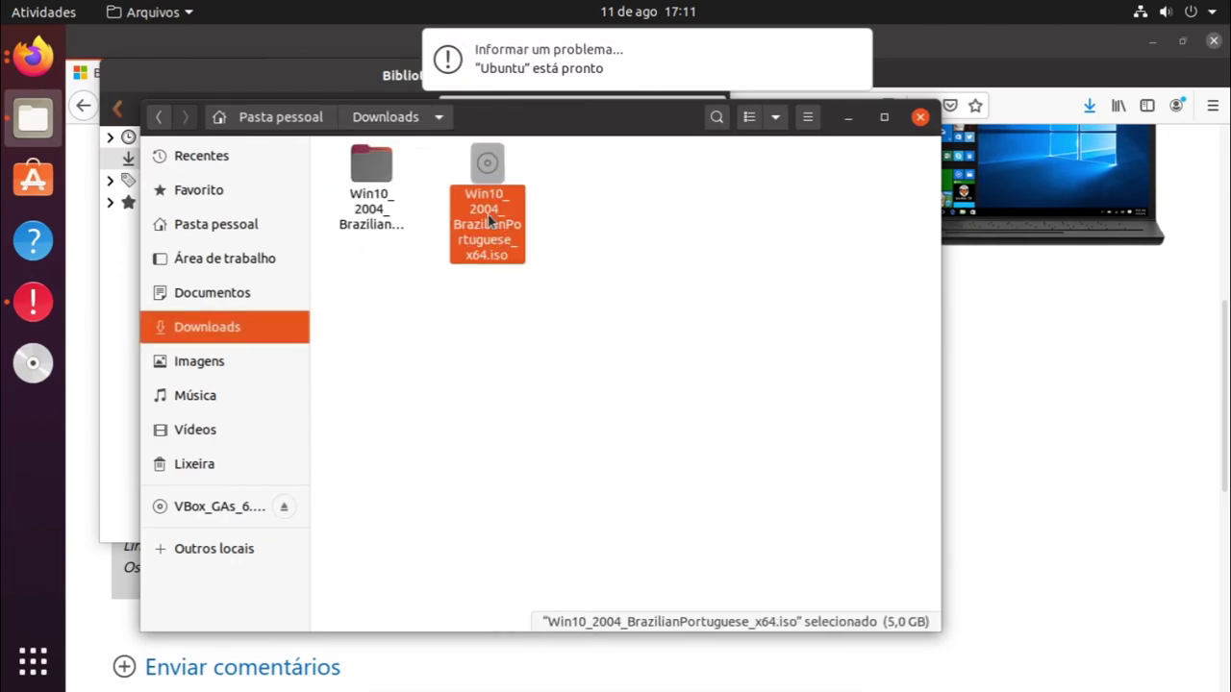
left_click(519, 303)
left_click(485, 226)
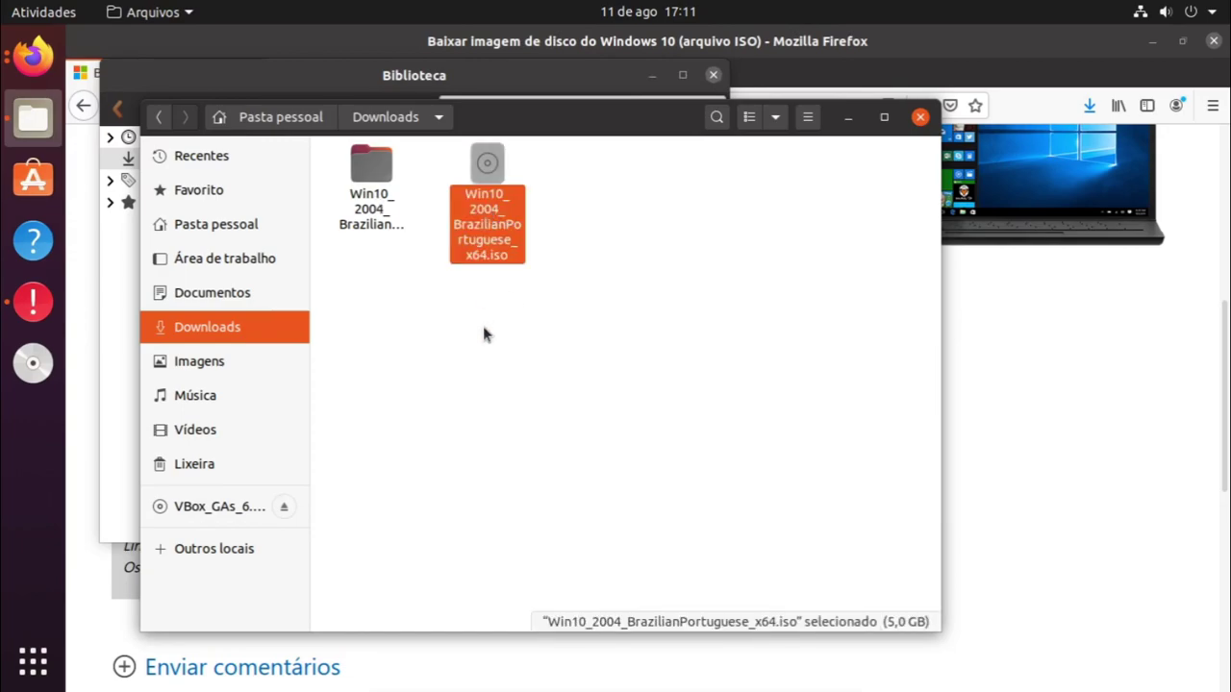
left_click(395, 228)
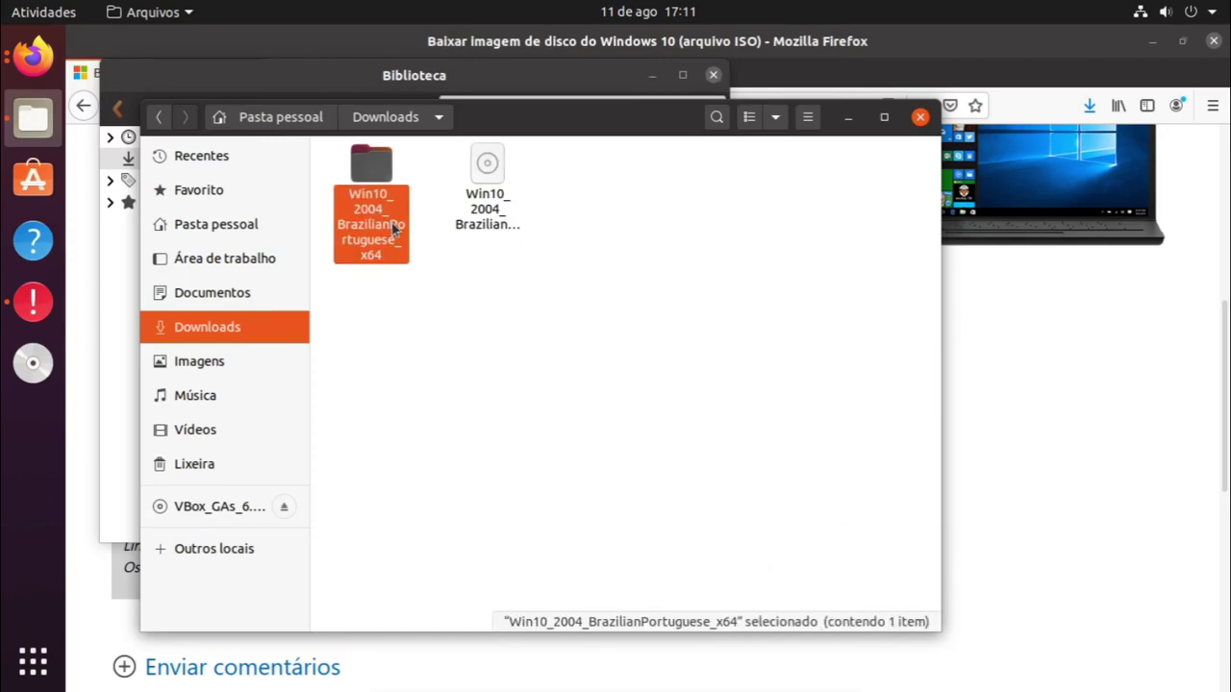
double_click(392, 227)
left_click(404, 122)
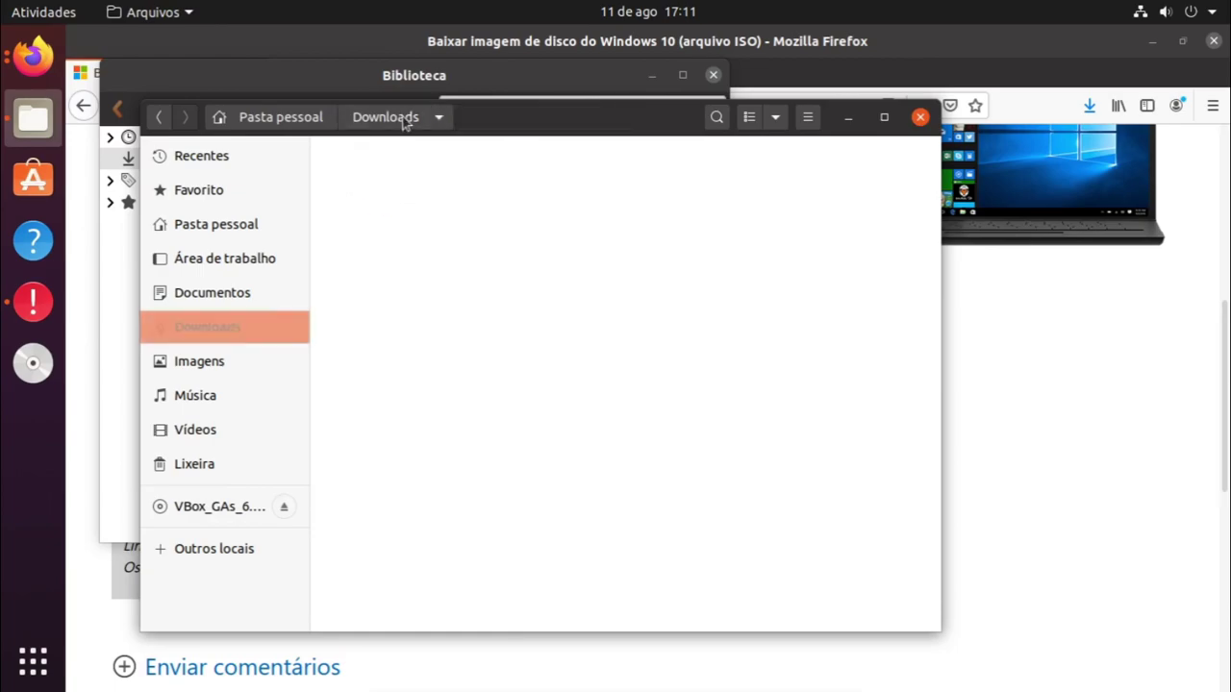
right_click(499, 231)
left_click(394, 235)
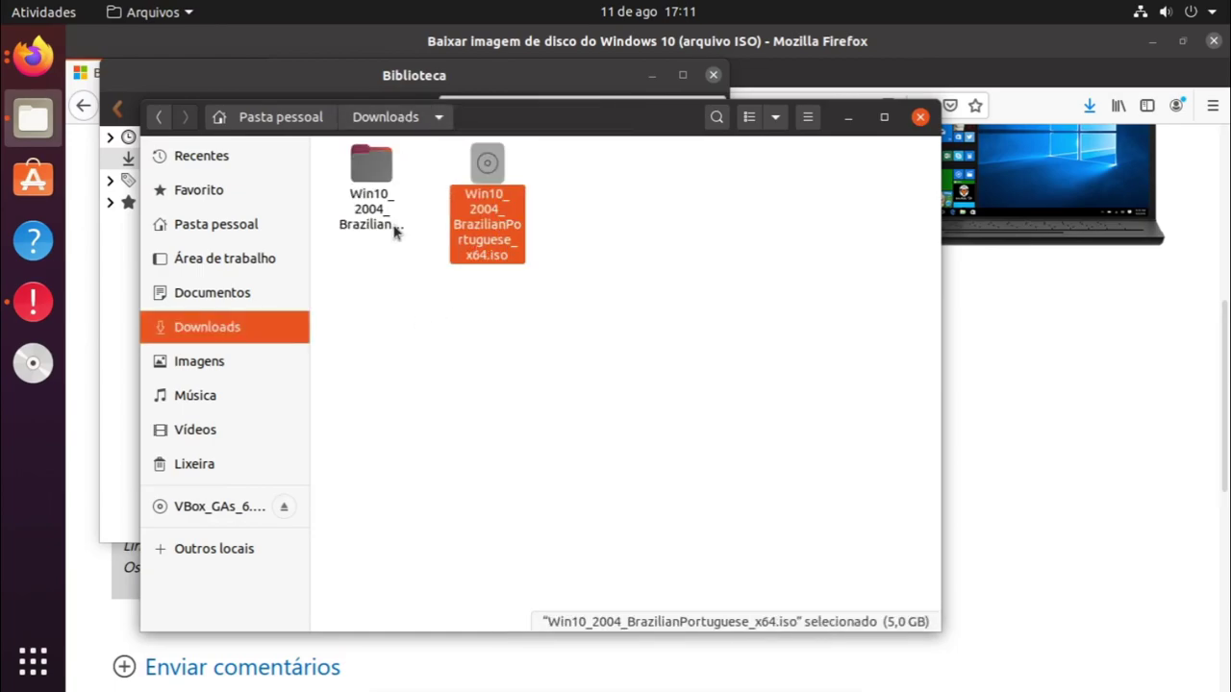
- Permanently delete the extracted Win10_2004_BrazilianPortuguese_x64 folder from Downloads
left_click(366, 260)
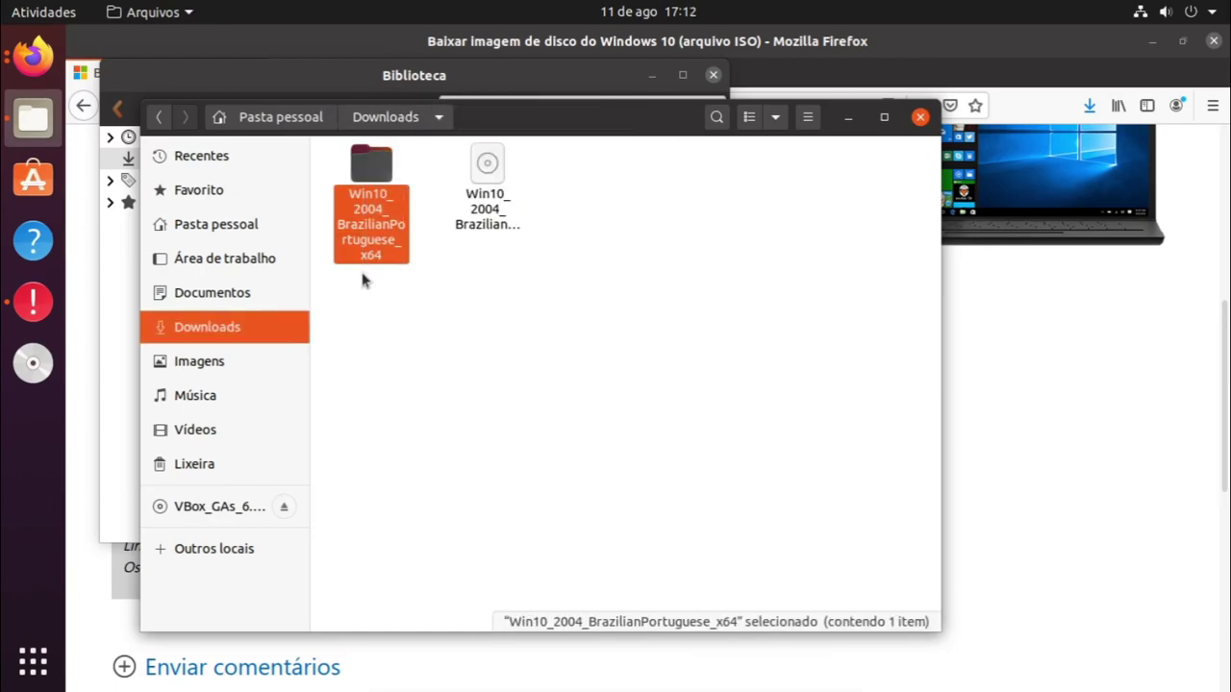
key("shift+Delete")
key("Return")
- Mount Win10_2004_BrazilianPortuguese_x64.iso with the disk image mounter and view the mounted CCCOMA volume's files
right_click(406, 247)
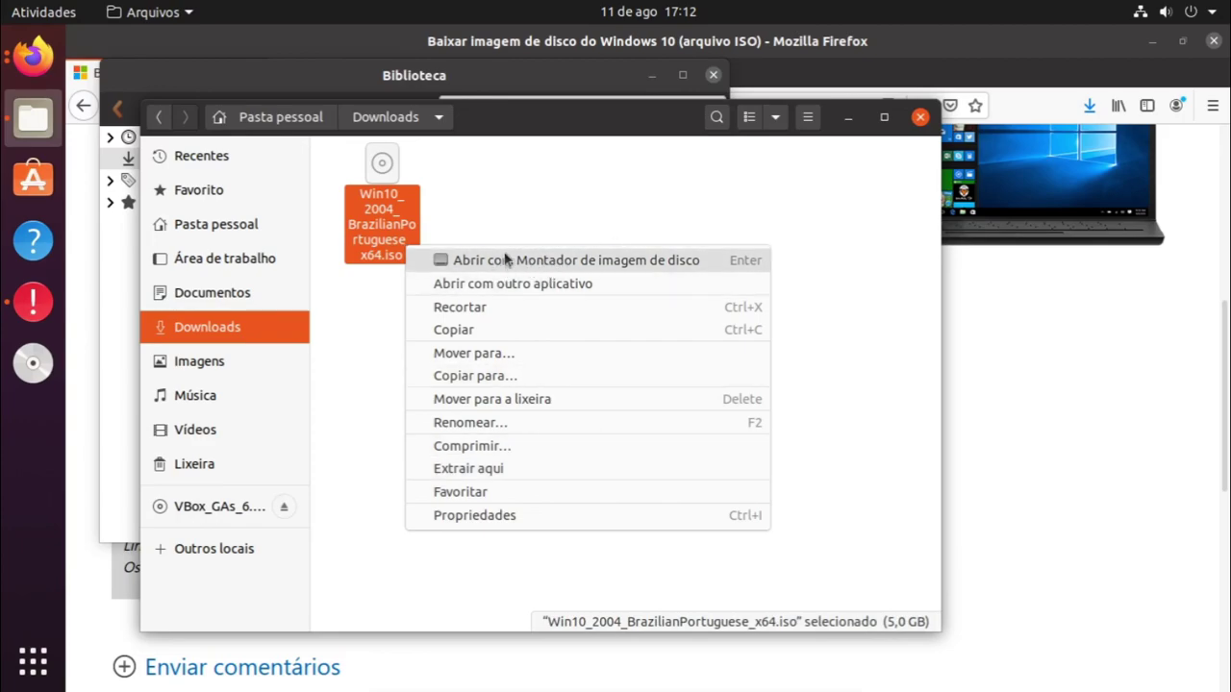
left_click(554, 263)
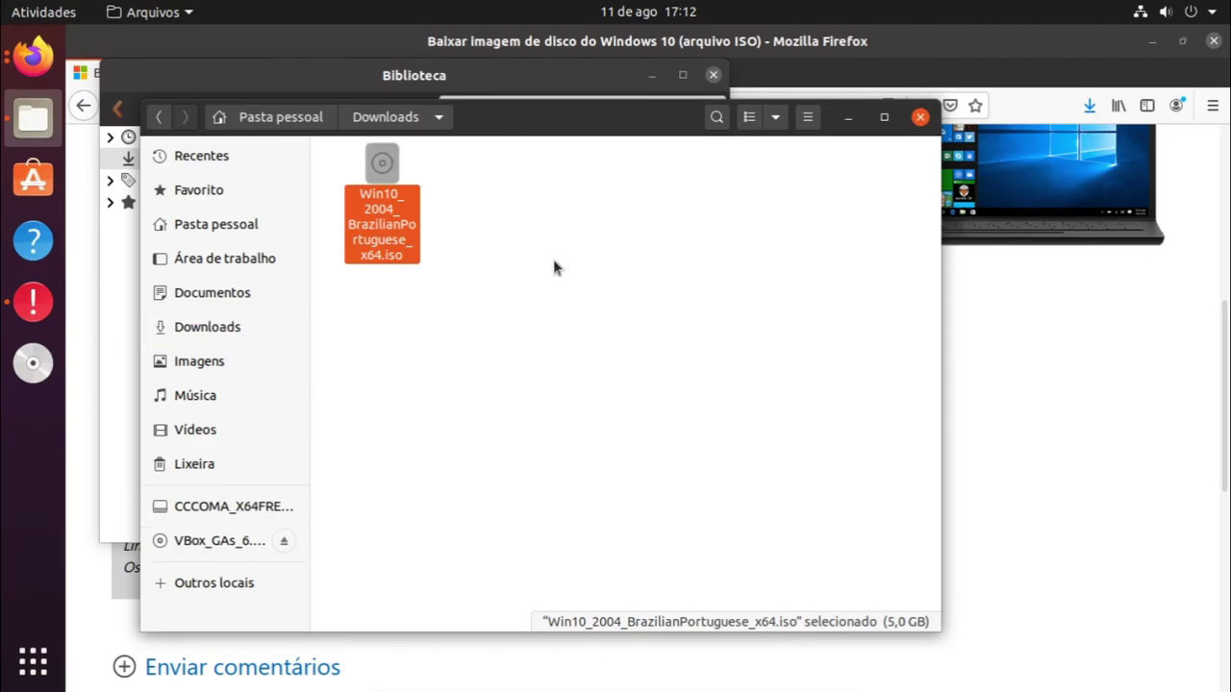
left_click(210, 509)
left_click_drag(931, 145, 322, 326)
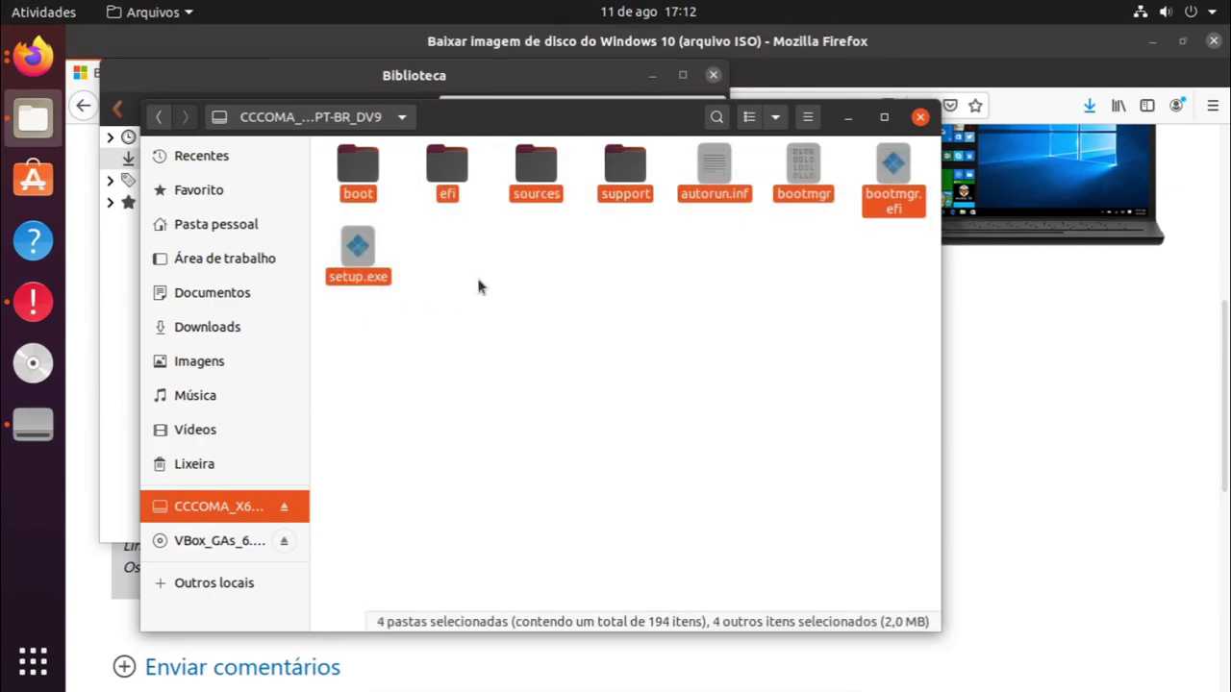
left_click(327, 473)
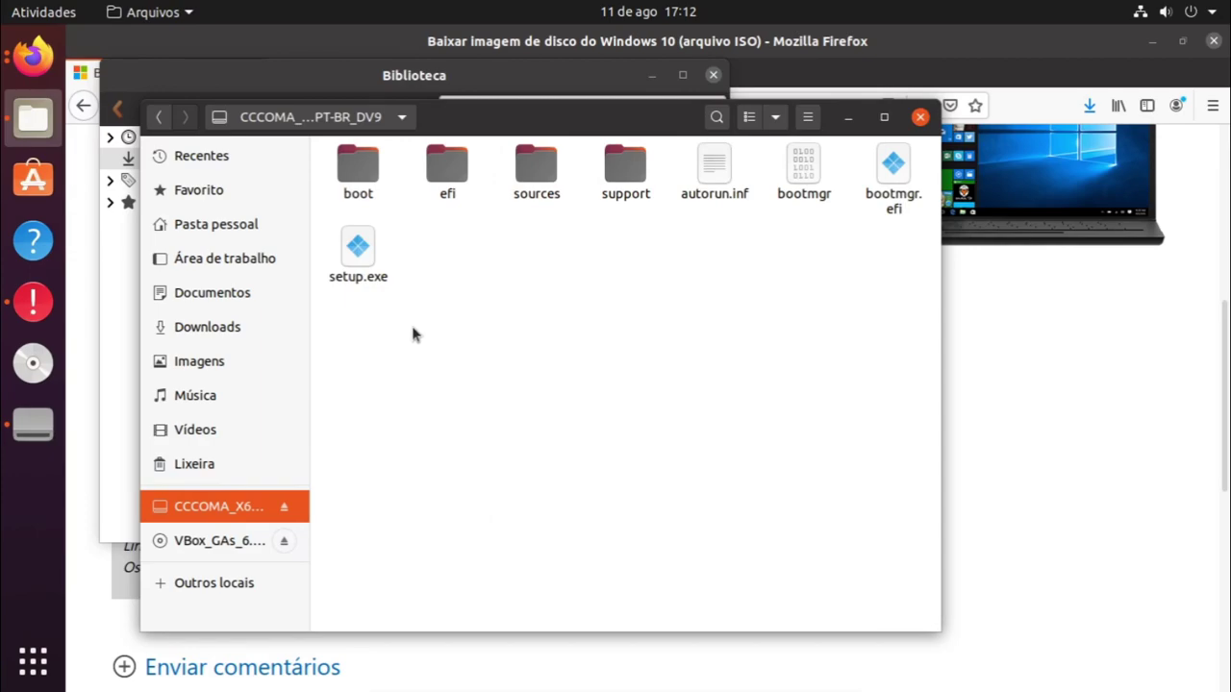
- Close the Firefox library and browser windows and maximize the file manager showing the mounted ISO
left_click(883, 116)
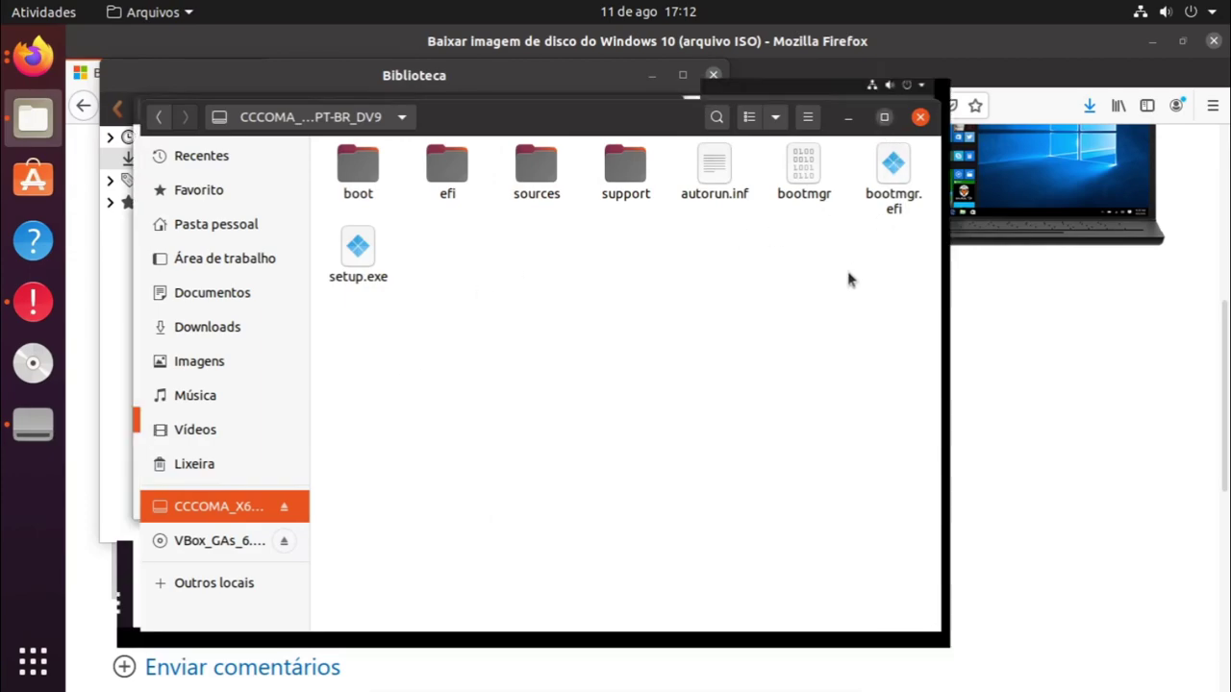
double_click(770, 56)
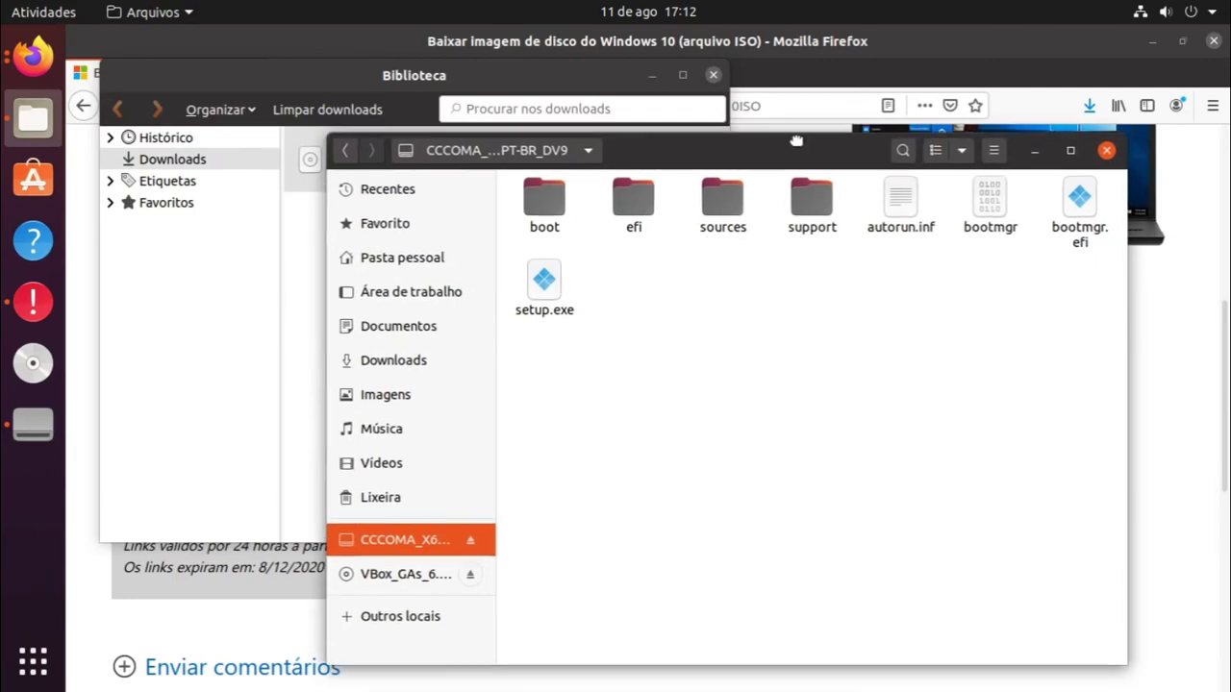
left_click(713, 75)
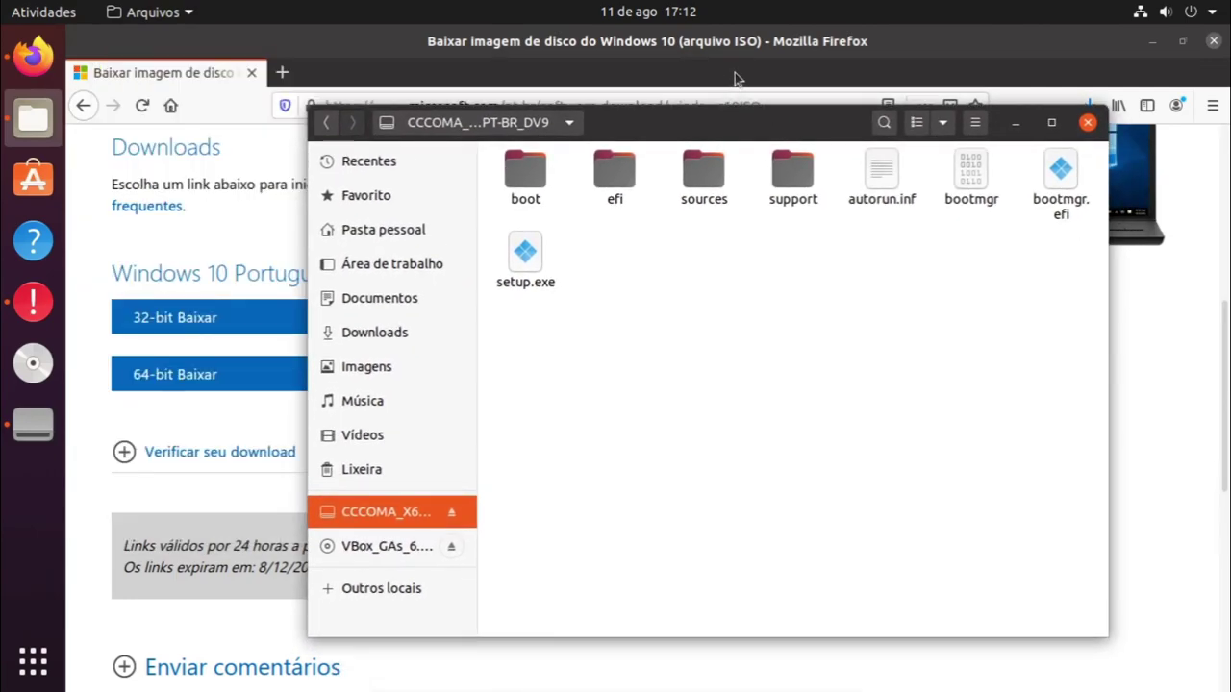
left_click(1219, 44)
left_click(1051, 122)
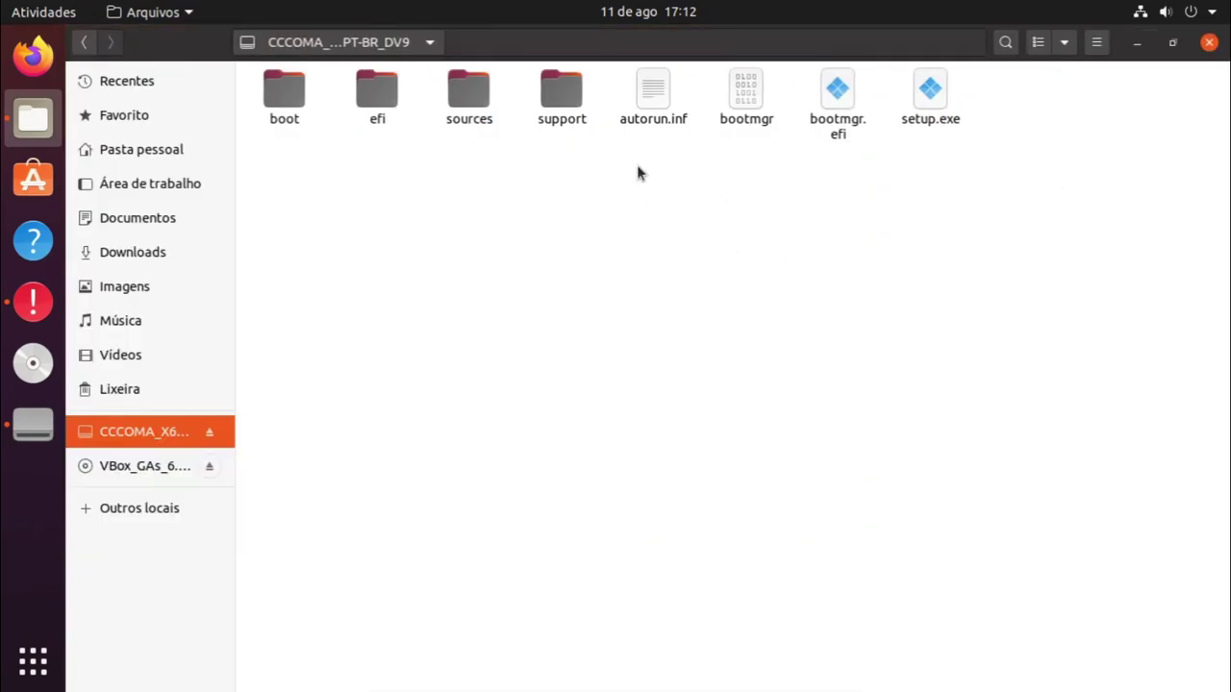
- Open the pending Archive Manager crash report and dismiss it without sending
left_click_drag(1059, 75, 741, 347)
left_click(775, 342)
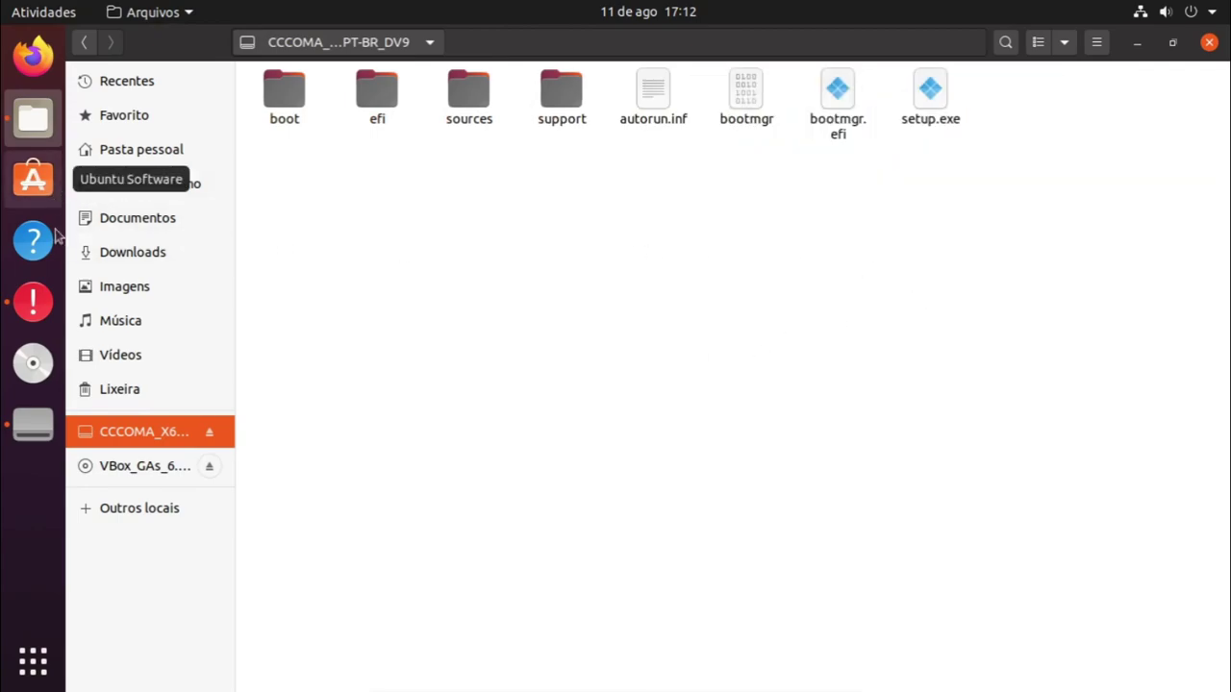
left_click(43, 301)
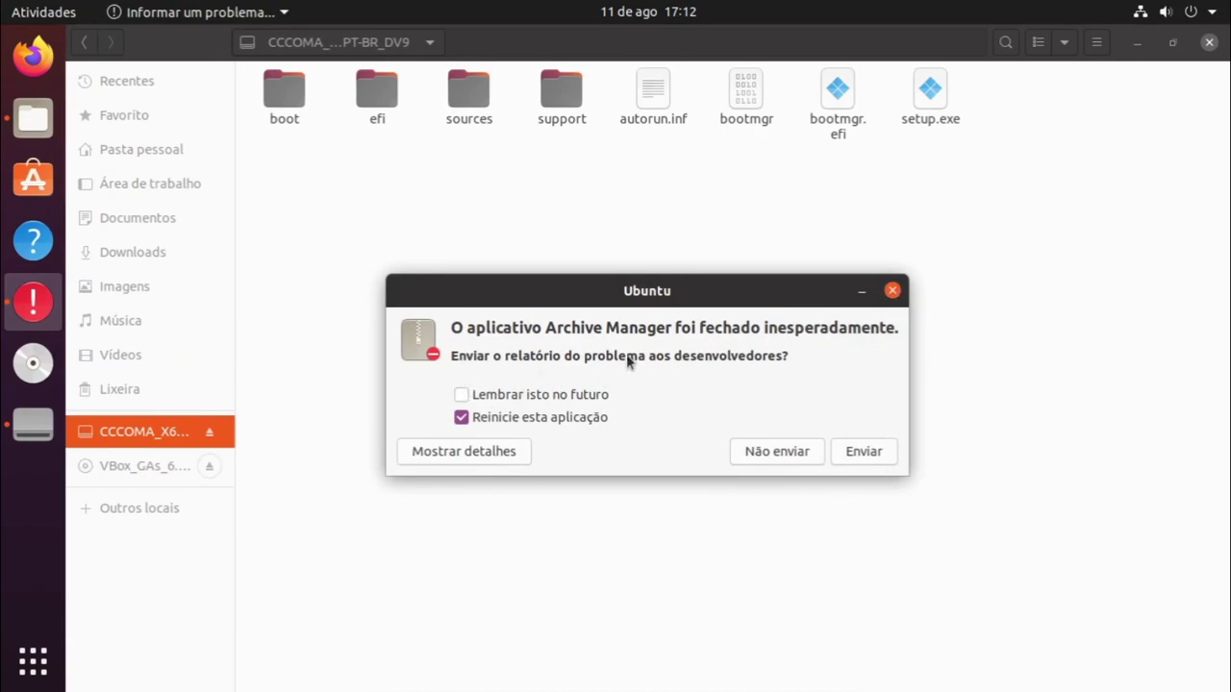
left_click(892, 290)
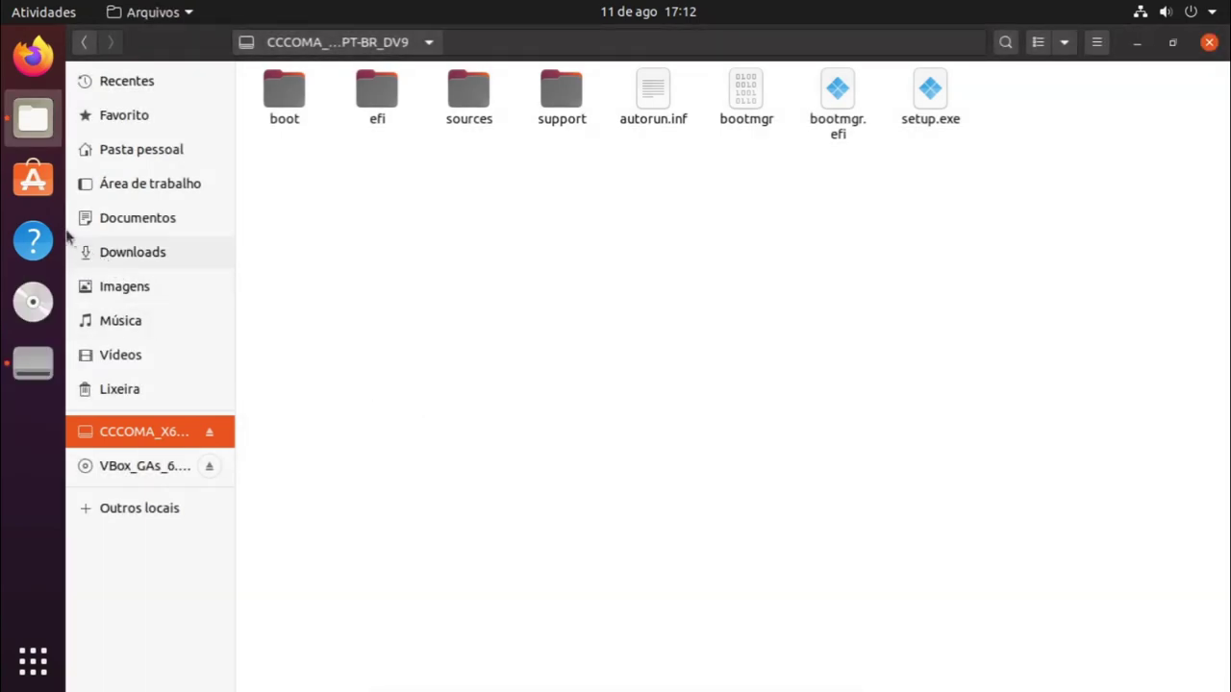
- Search Ubuntu Software for gparted and install GParted, authenticating with the account password
left_click(36, 188)
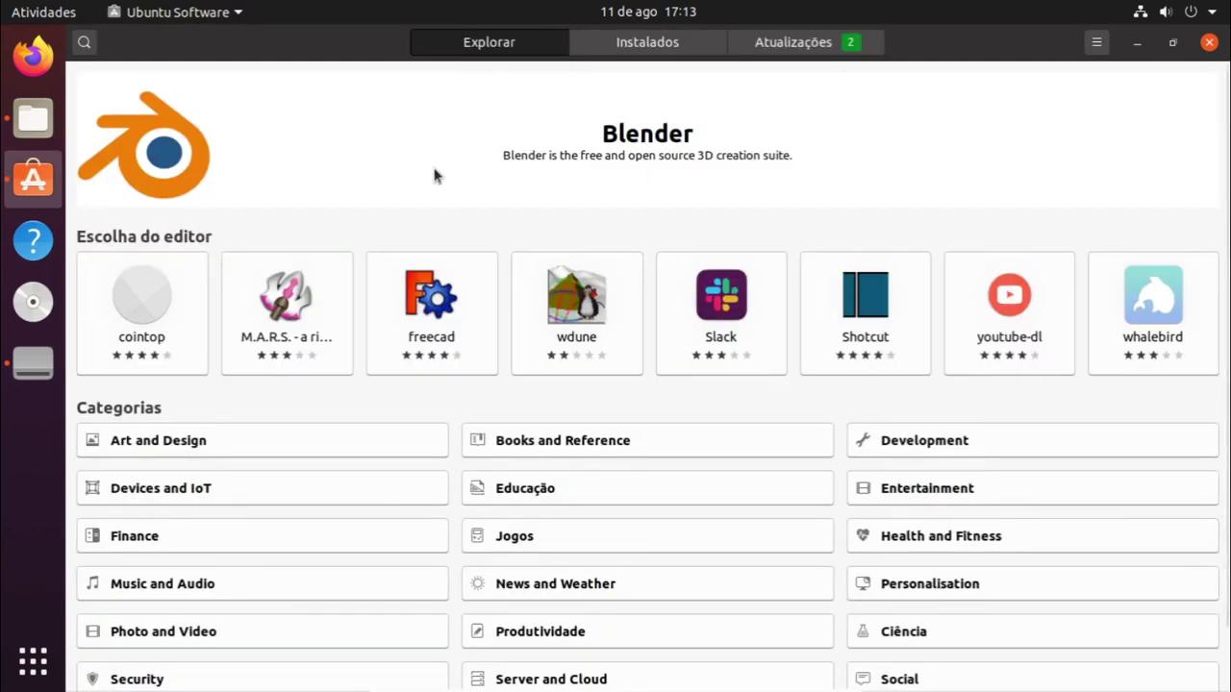
left_click(84, 41)
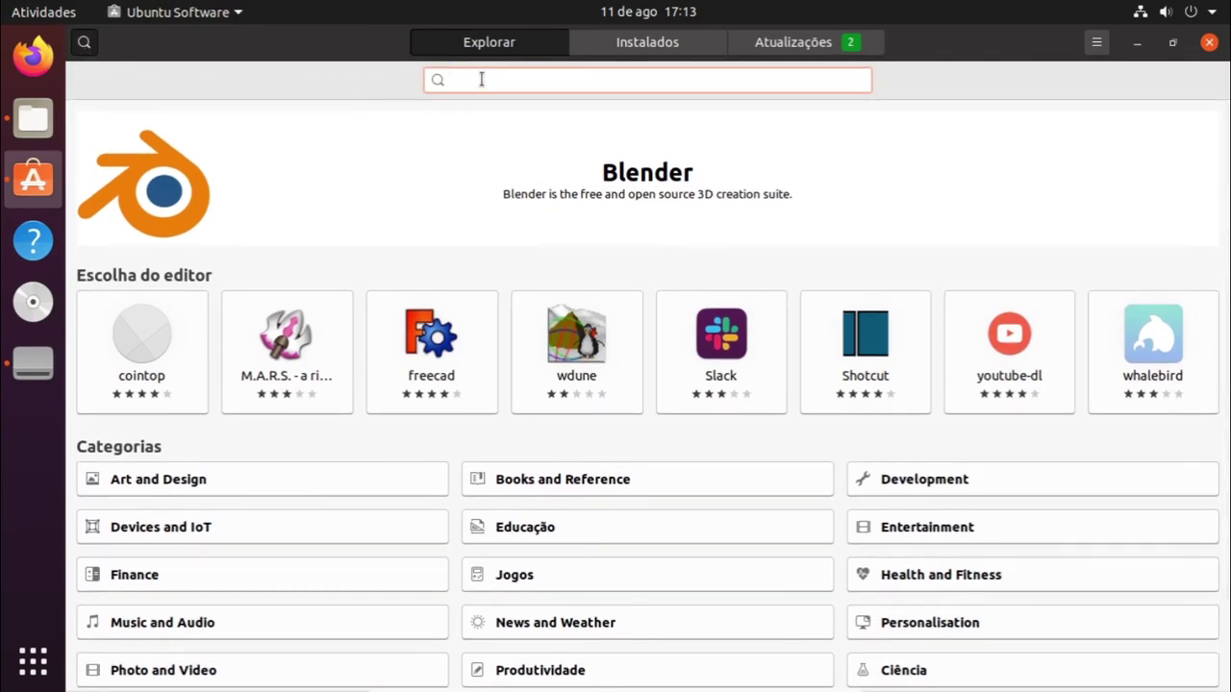
type("gparted")
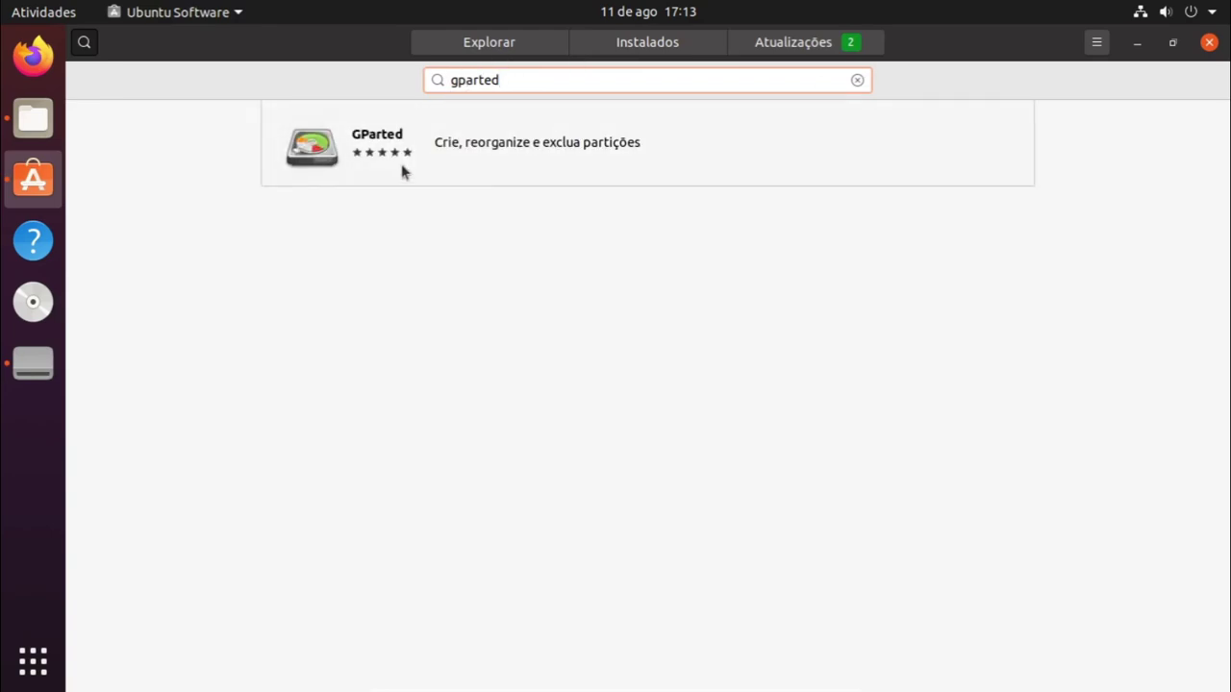
left_click(698, 162)
left_click(324, 178)
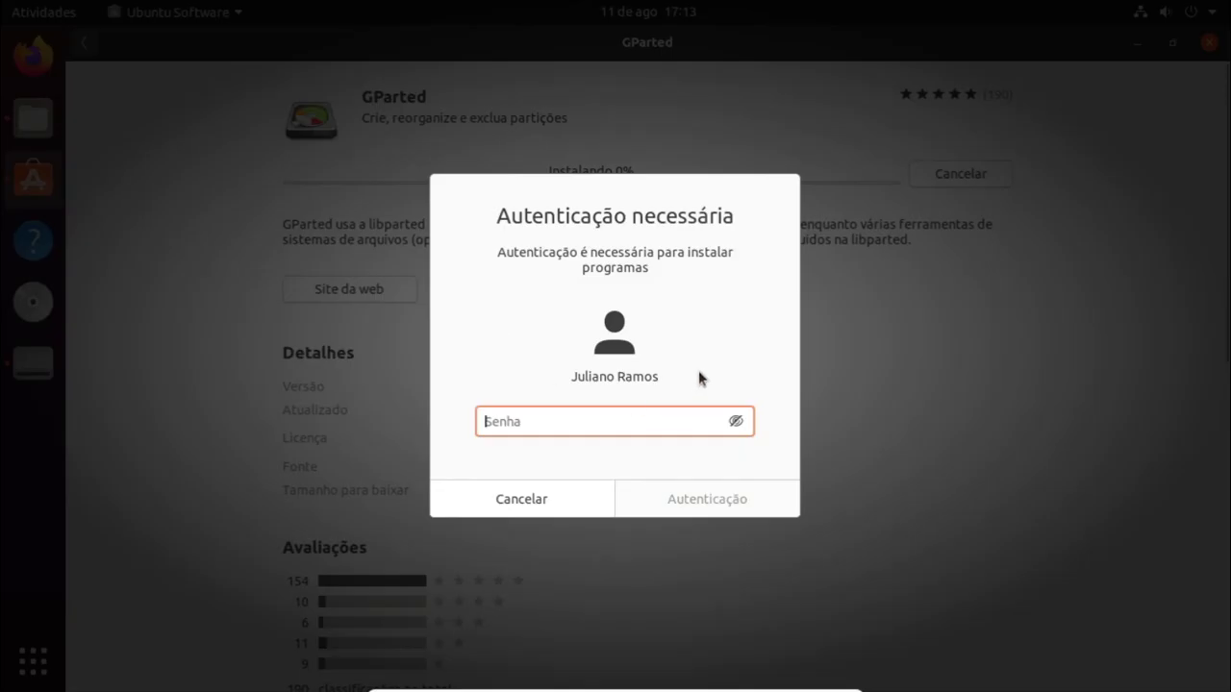
type("•••••••••••")
key("Return")
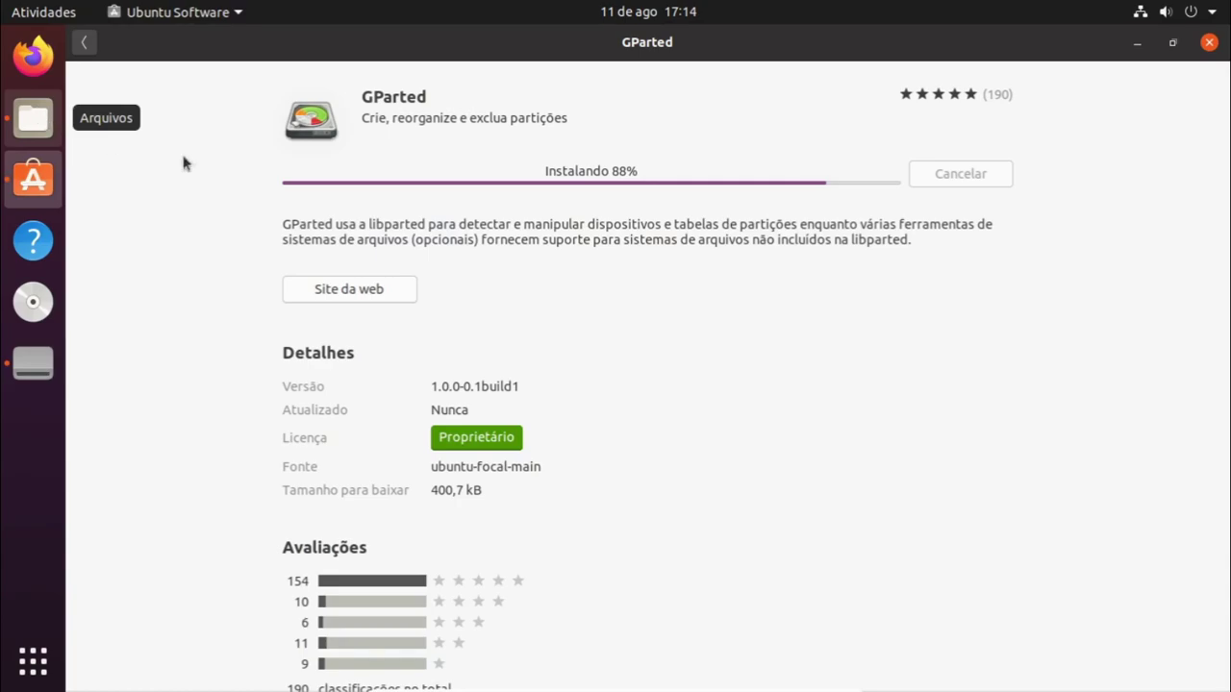
- Check the mounted ISO's file window while GParted installs, return to its store page and close Ubuntu Software
left_click(33, 118)
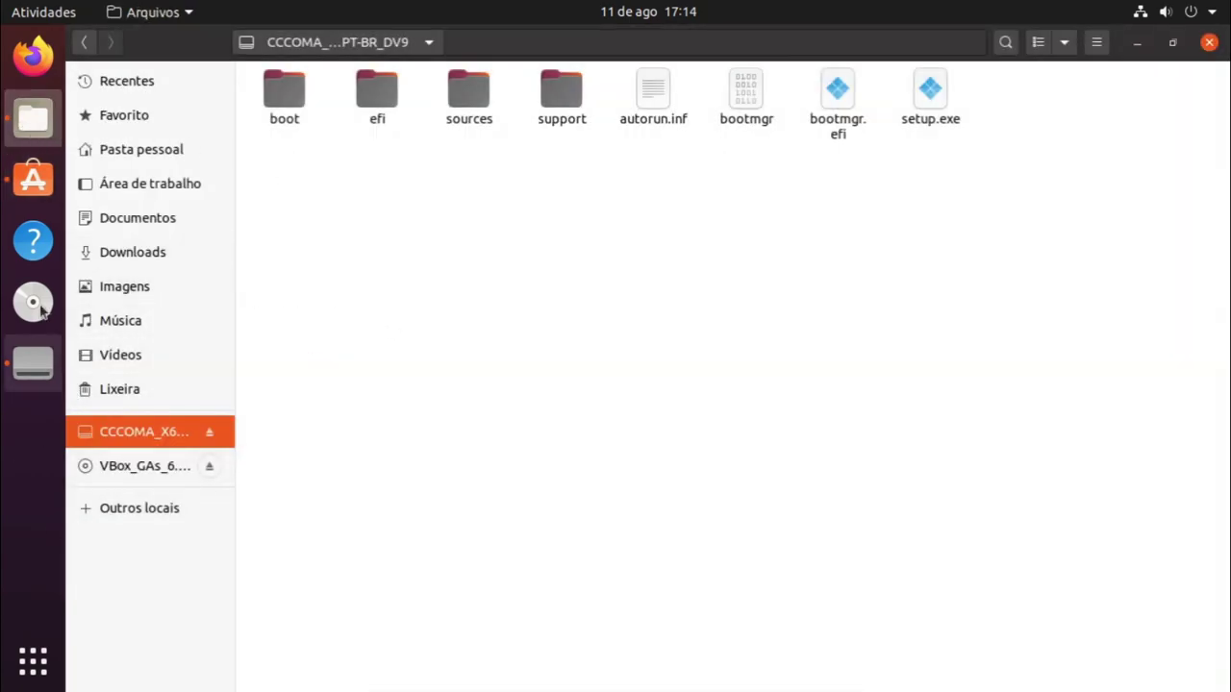
left_click(32, 180)
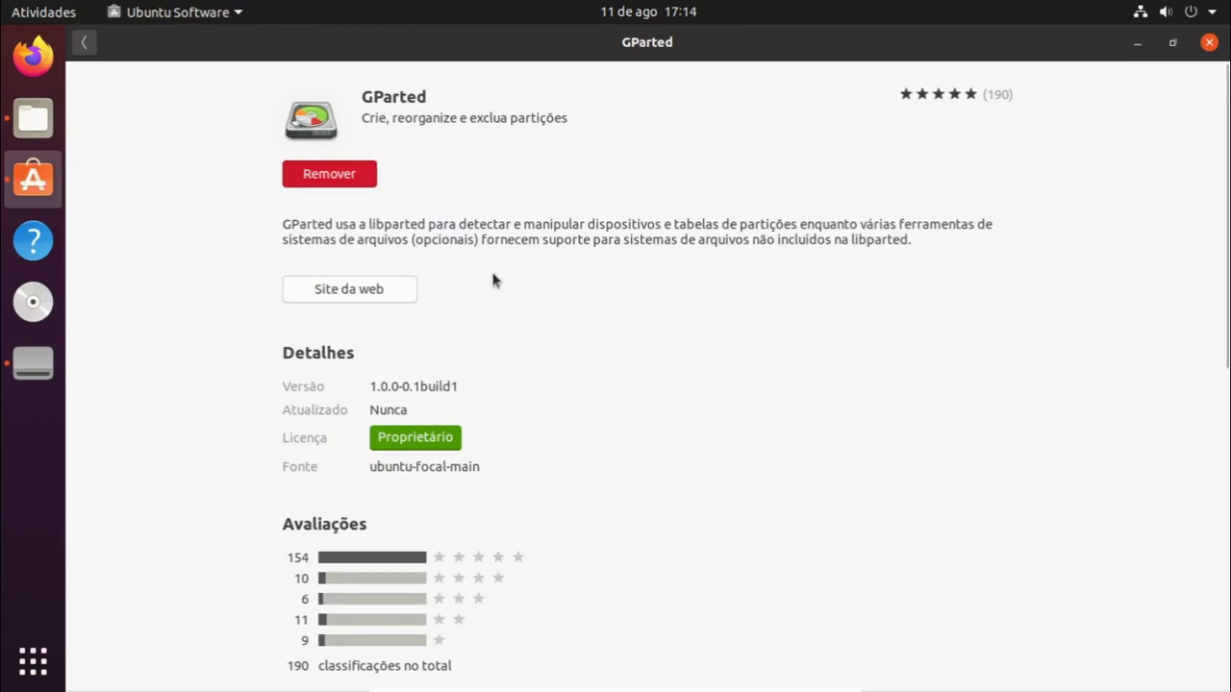
left_click(1210, 43)
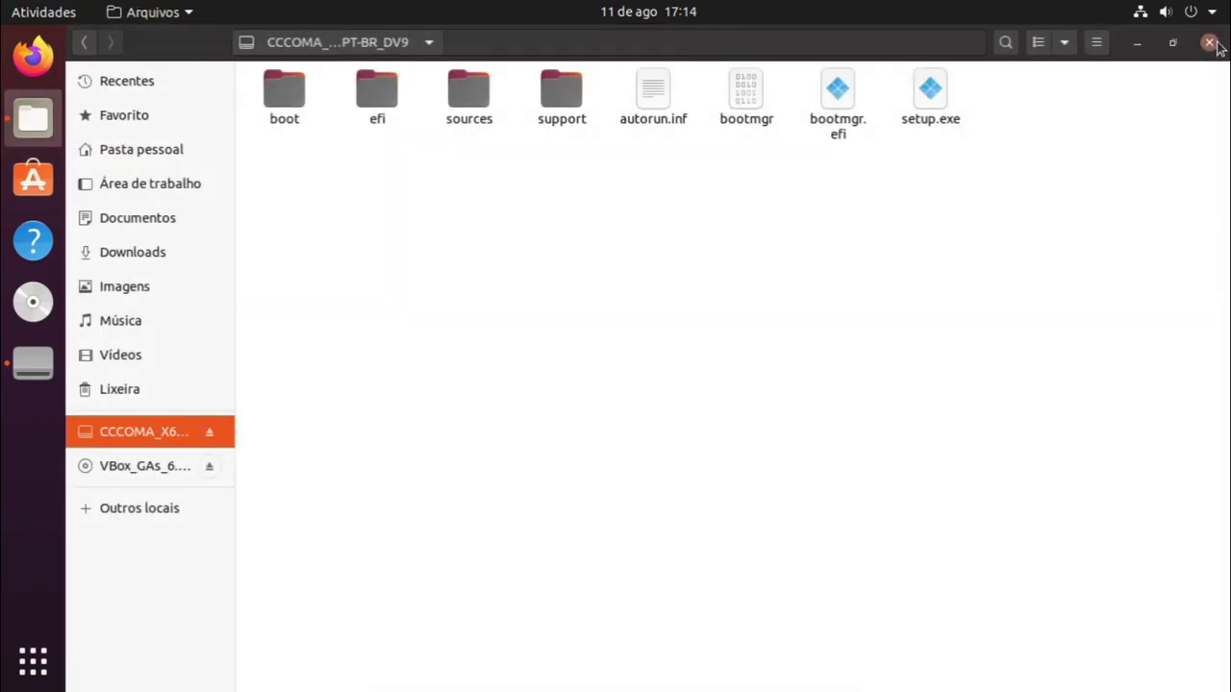
- Find and launch GParted from the activities search, enter the account password and maximize its window
left_click(59, 17)
type("gpar")
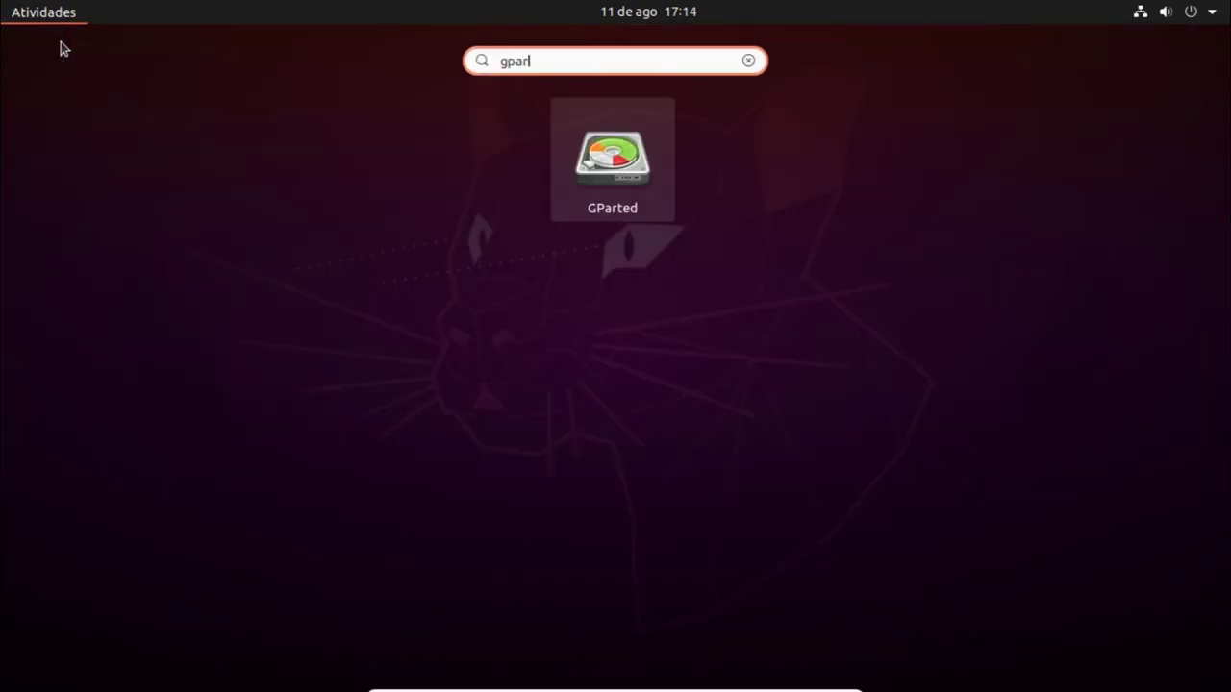
left_click(609, 165)
type("********")
key("Return")
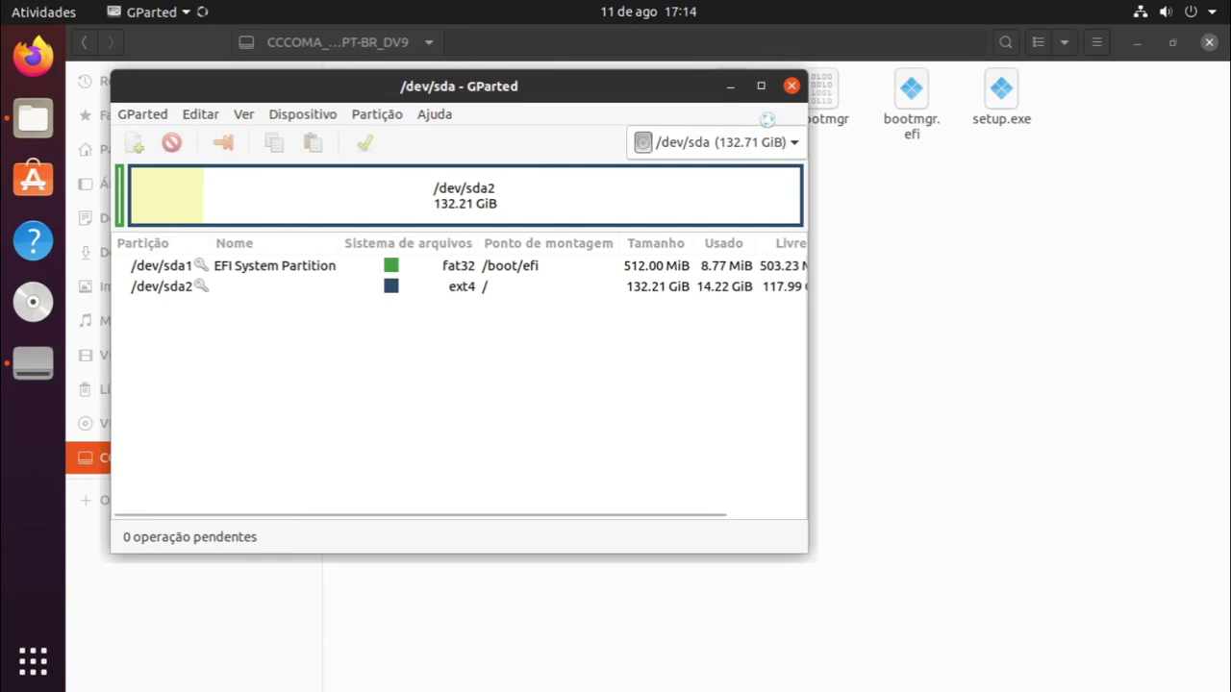
left_click(761, 86)
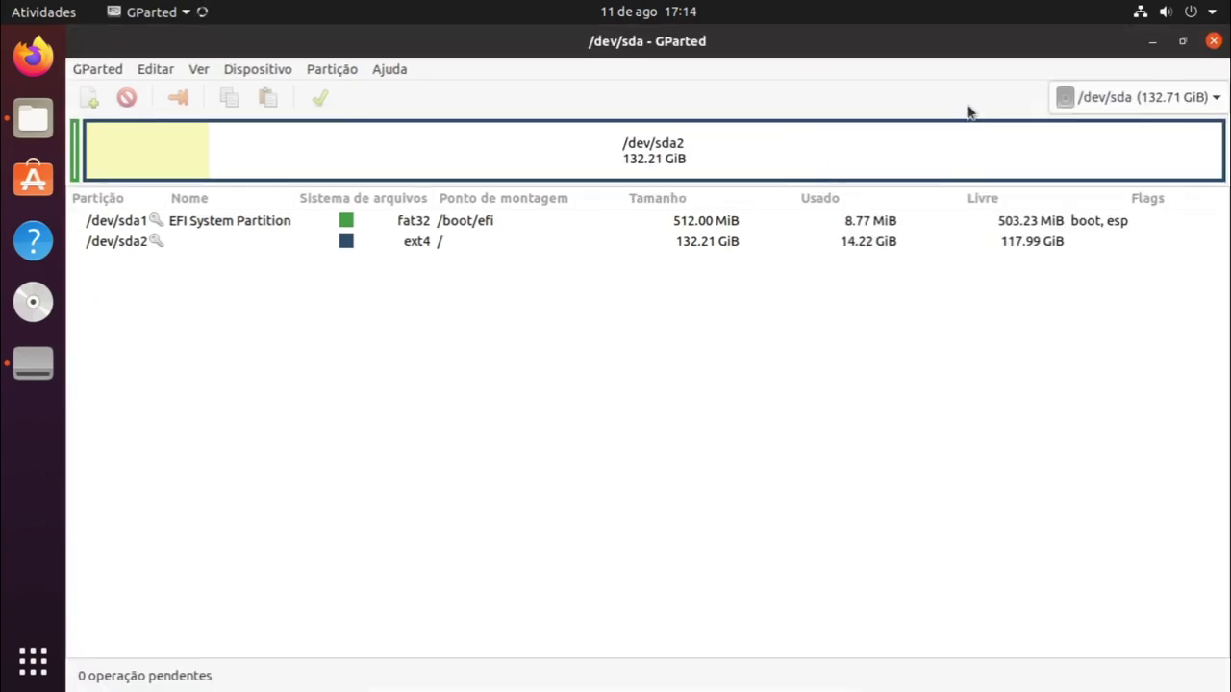
- Review the /dev/sda partitions in GParted and switch to the second disk, /dev/sdb
left_click(1130, 103)
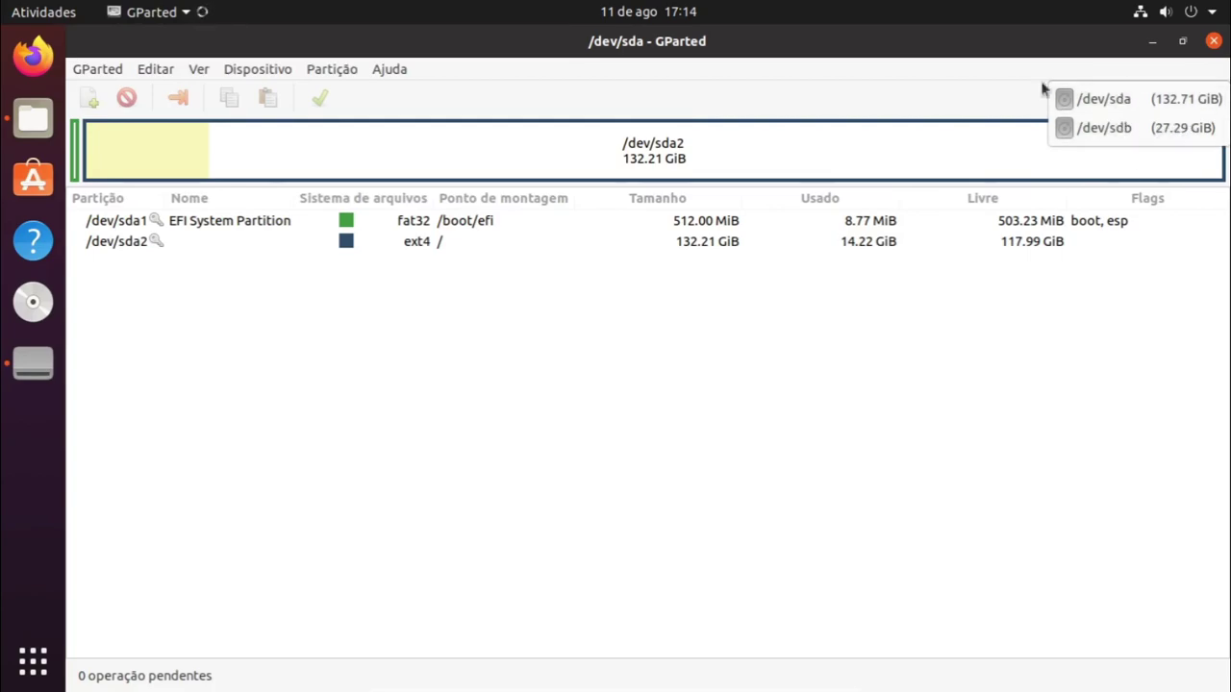
left_click(1079, 92)
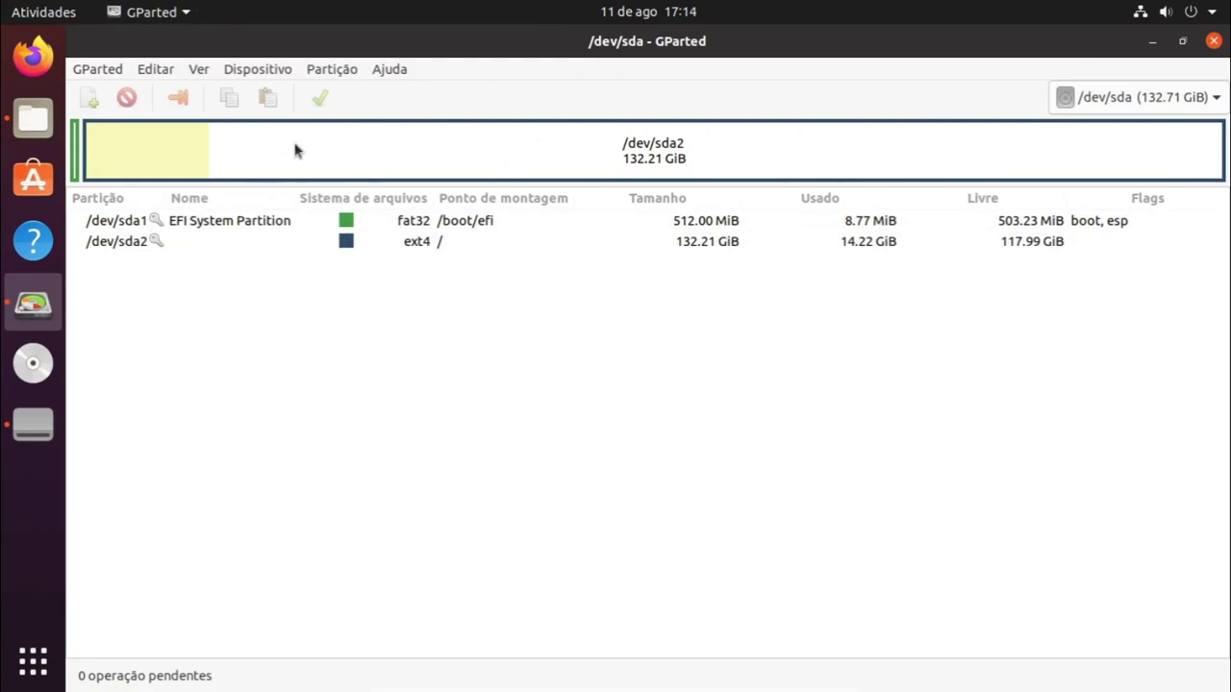
left_click(1161, 106)
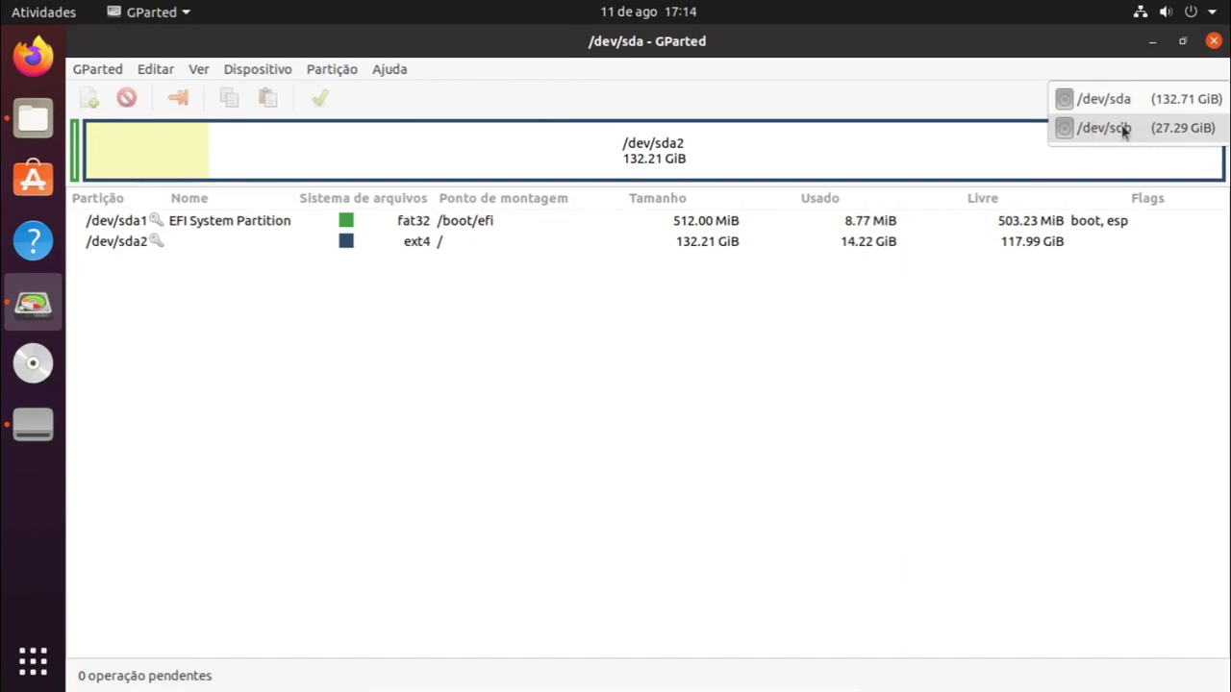
left_click(1123, 132)
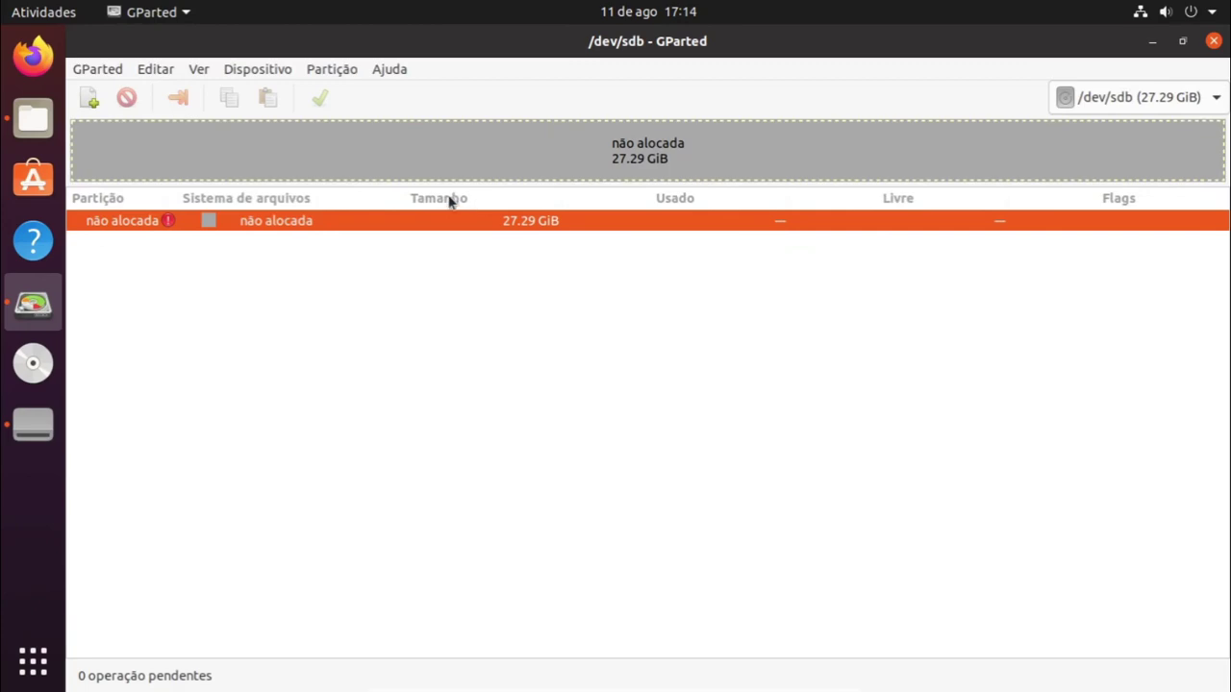
- Create a new partition table of type gpt on /dev/sdb
left_click(258, 72)
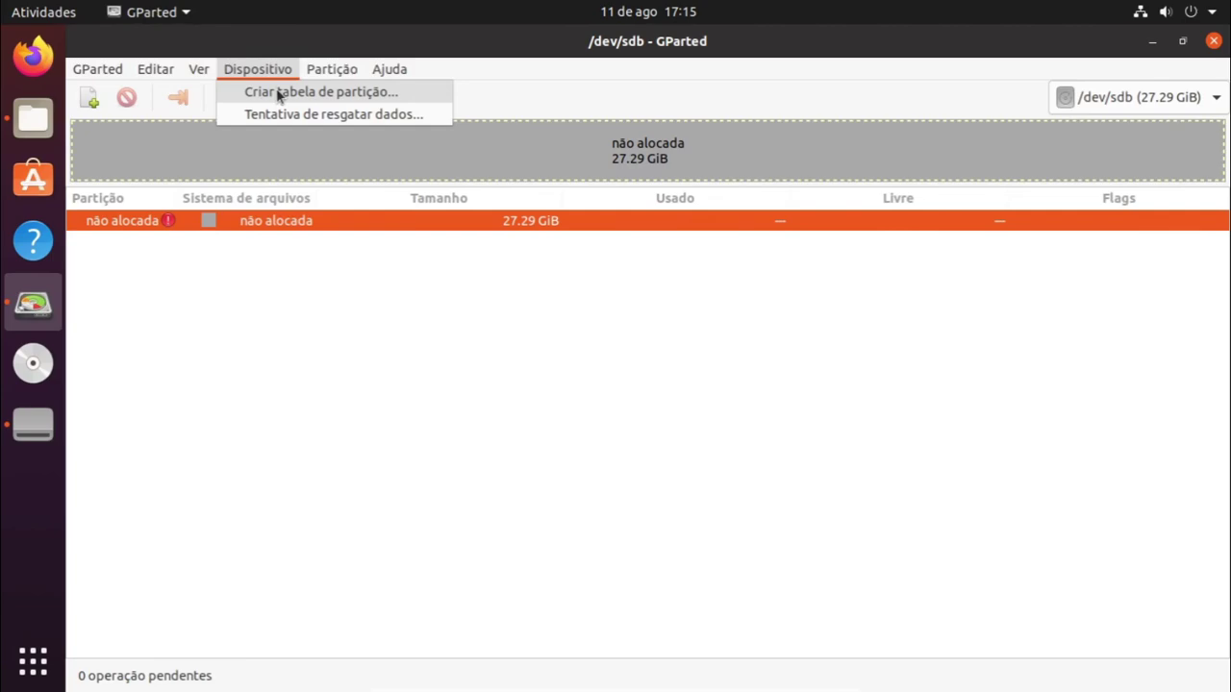
left_click(278, 93)
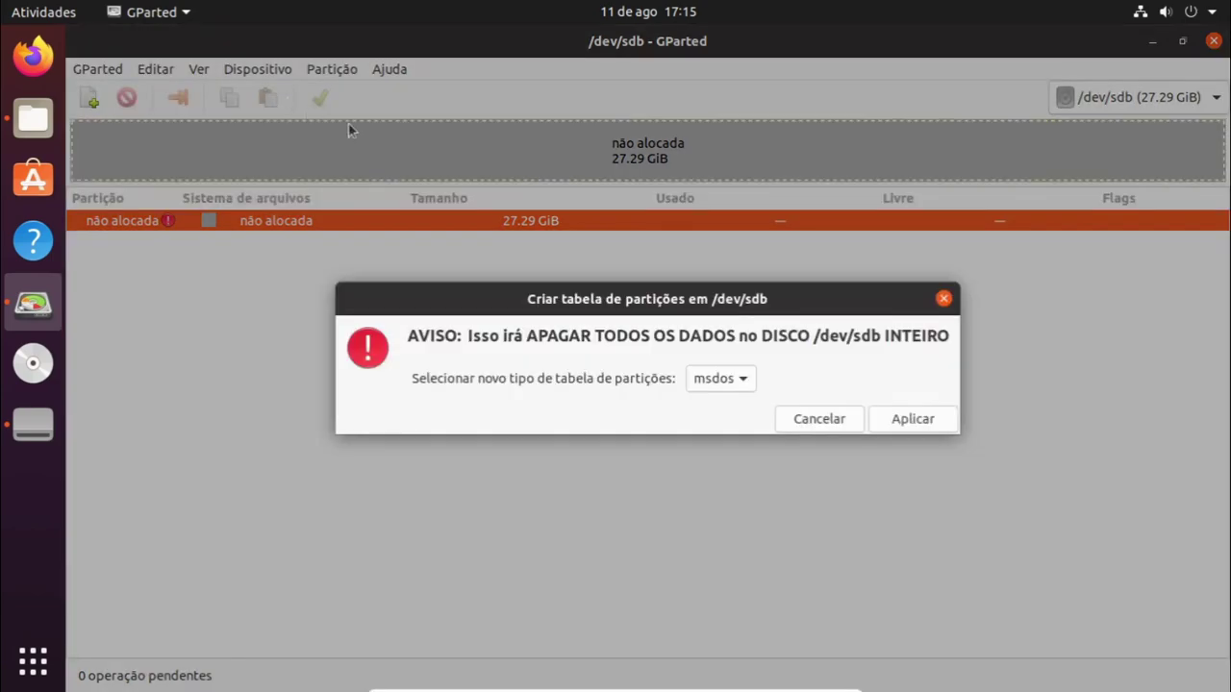
left_click(742, 380)
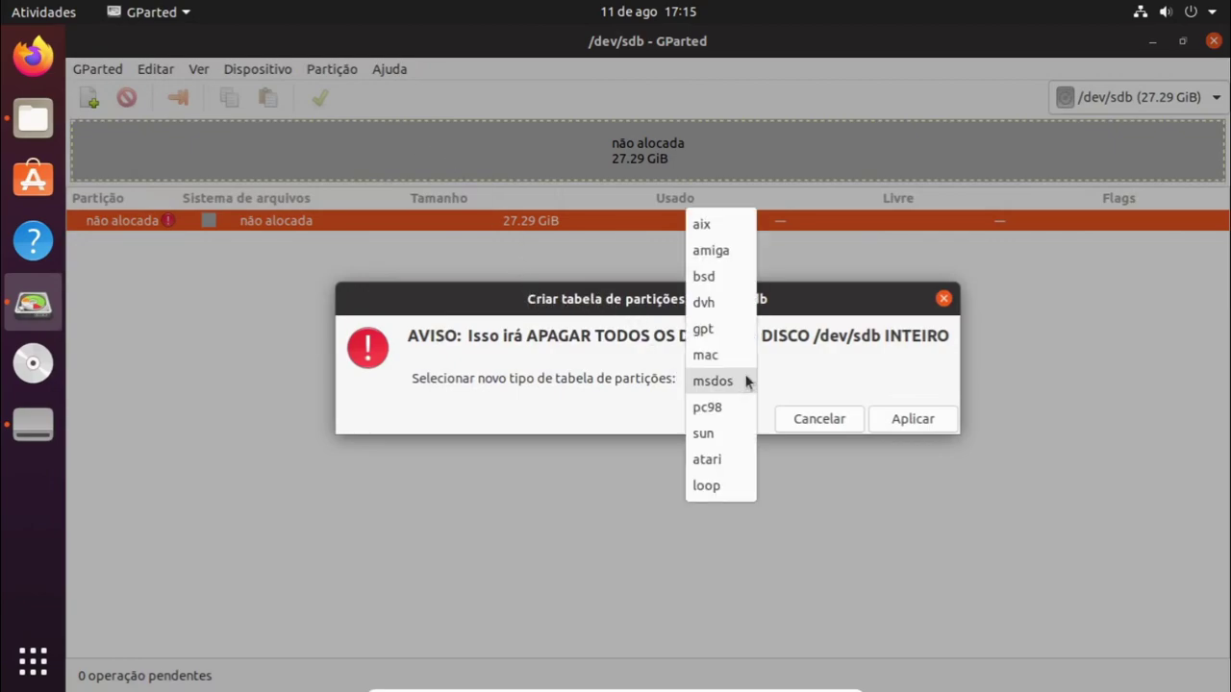
left_click(706, 329)
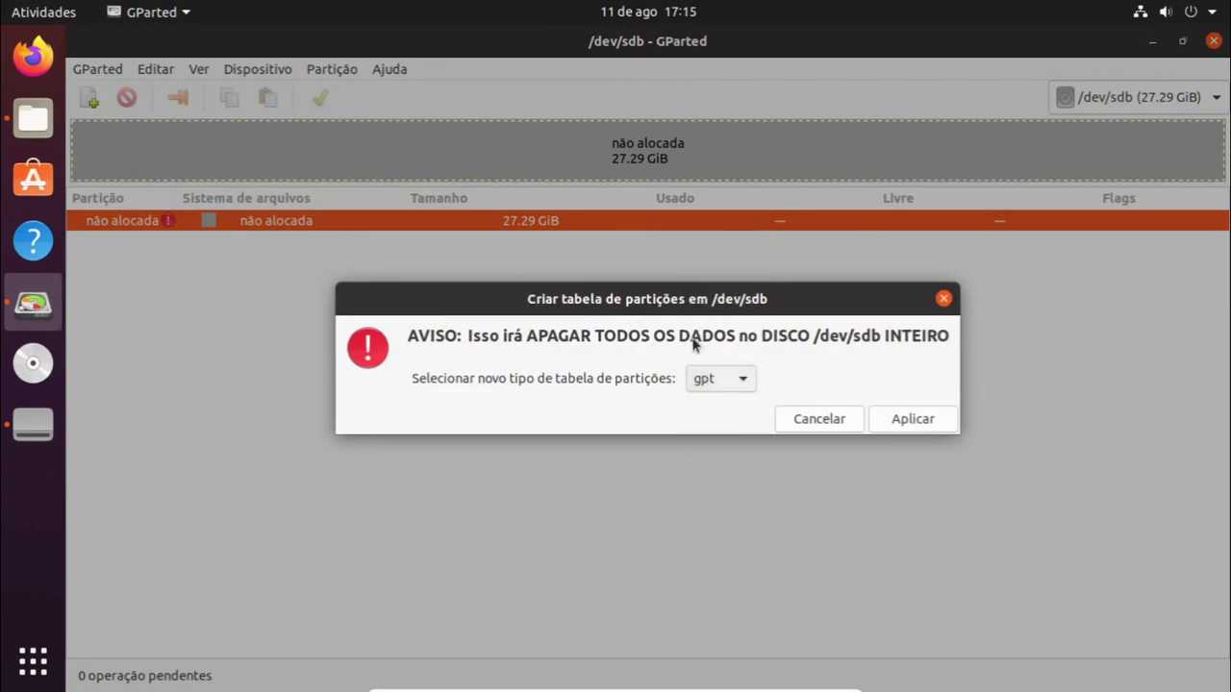
left_click(908, 418)
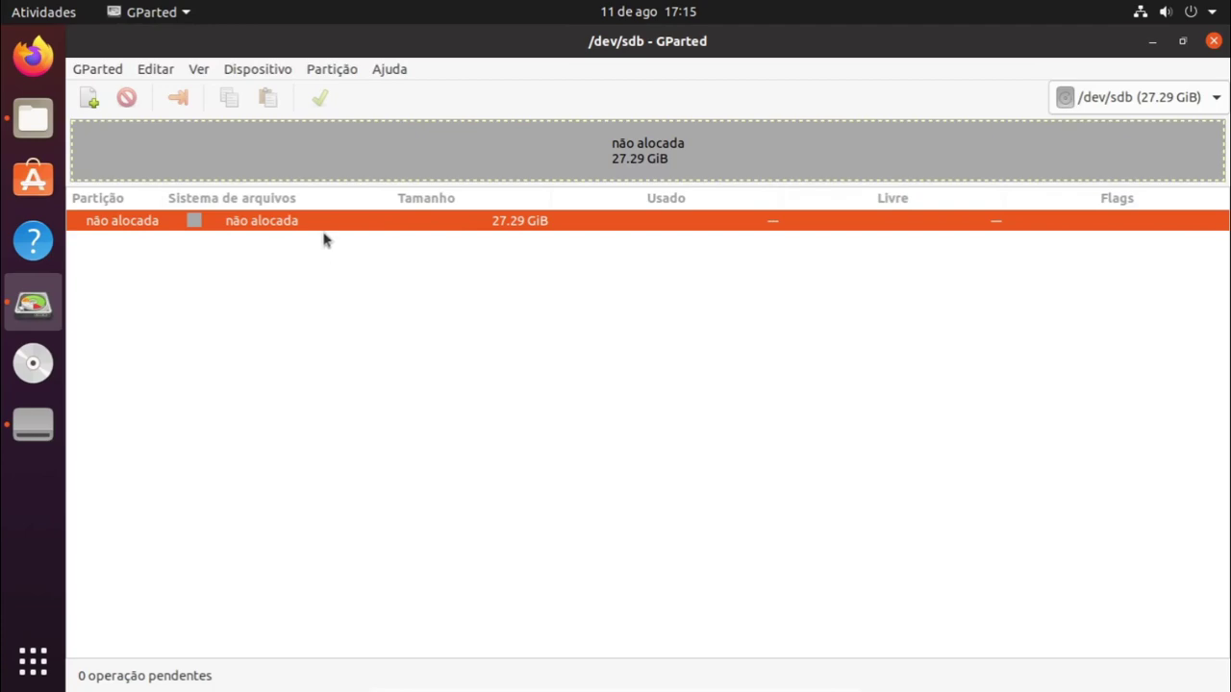
- Add a new primary partition with the fat32 file system across all the unallocated space on /dev/sdb
right_click(327, 224)
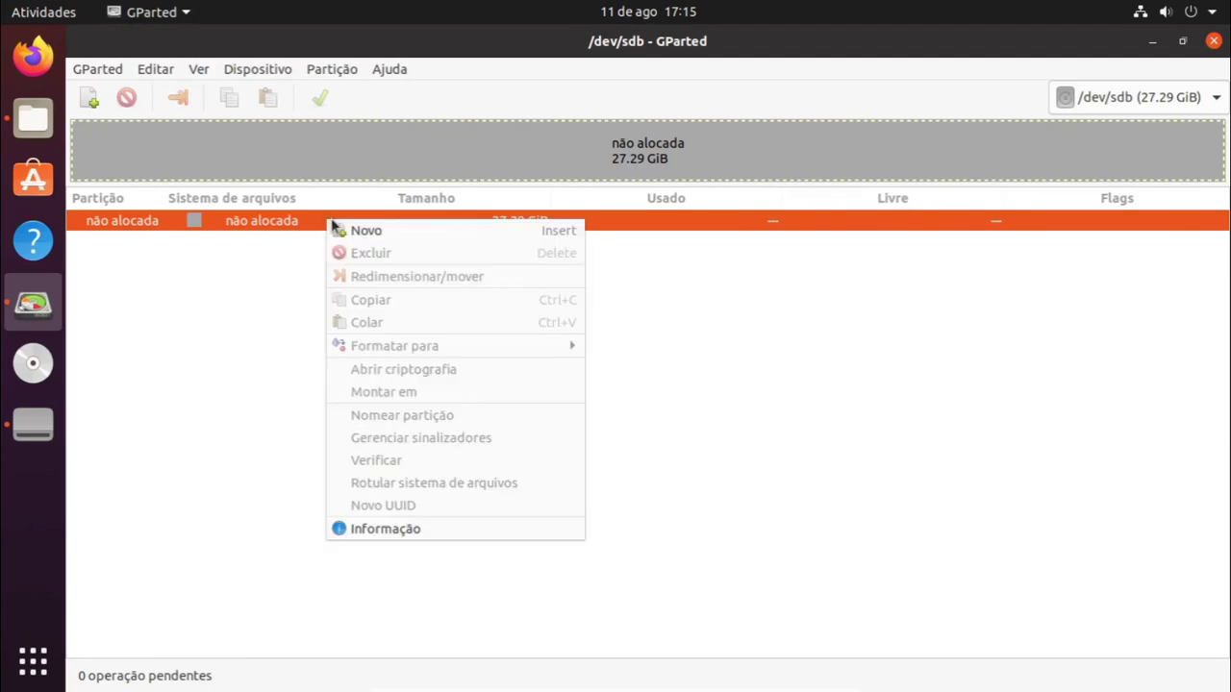
left_click(371, 232)
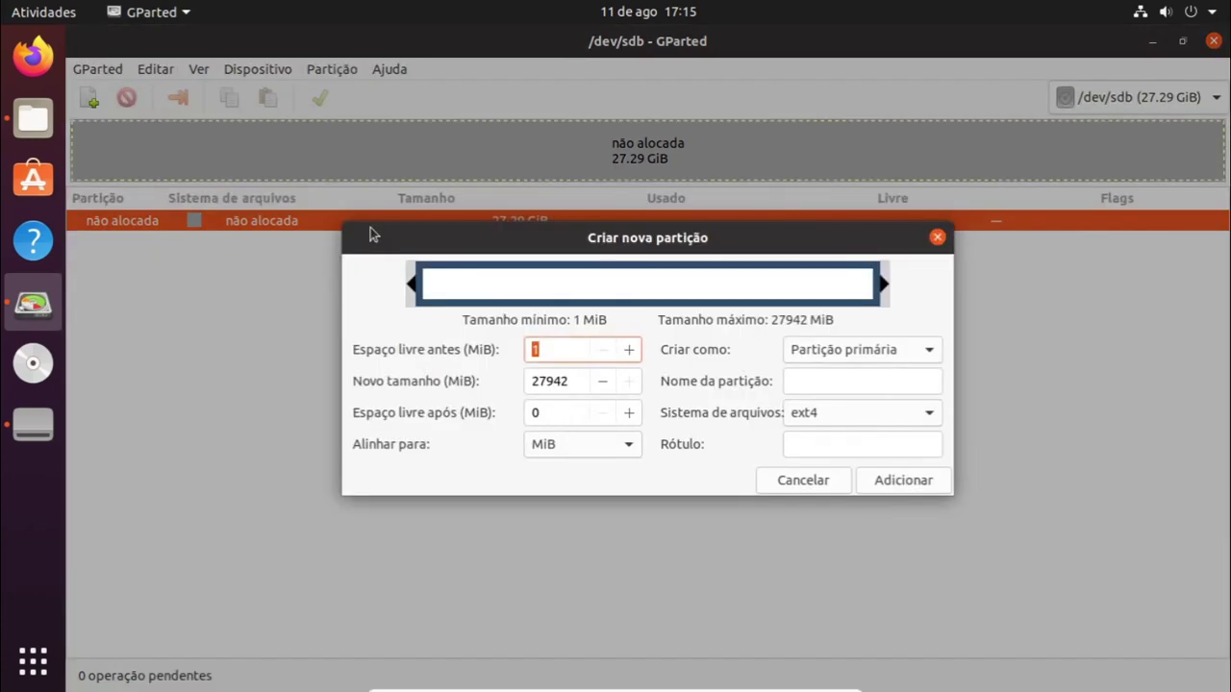
left_click(892, 412)
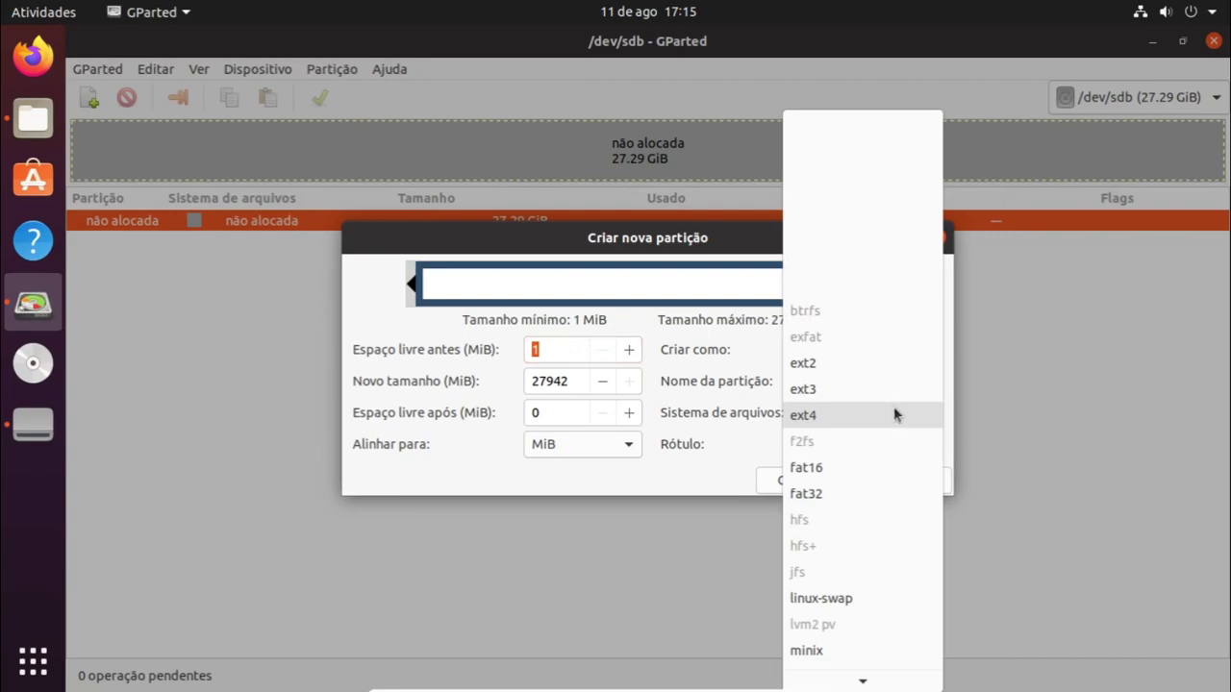
left_click(878, 494)
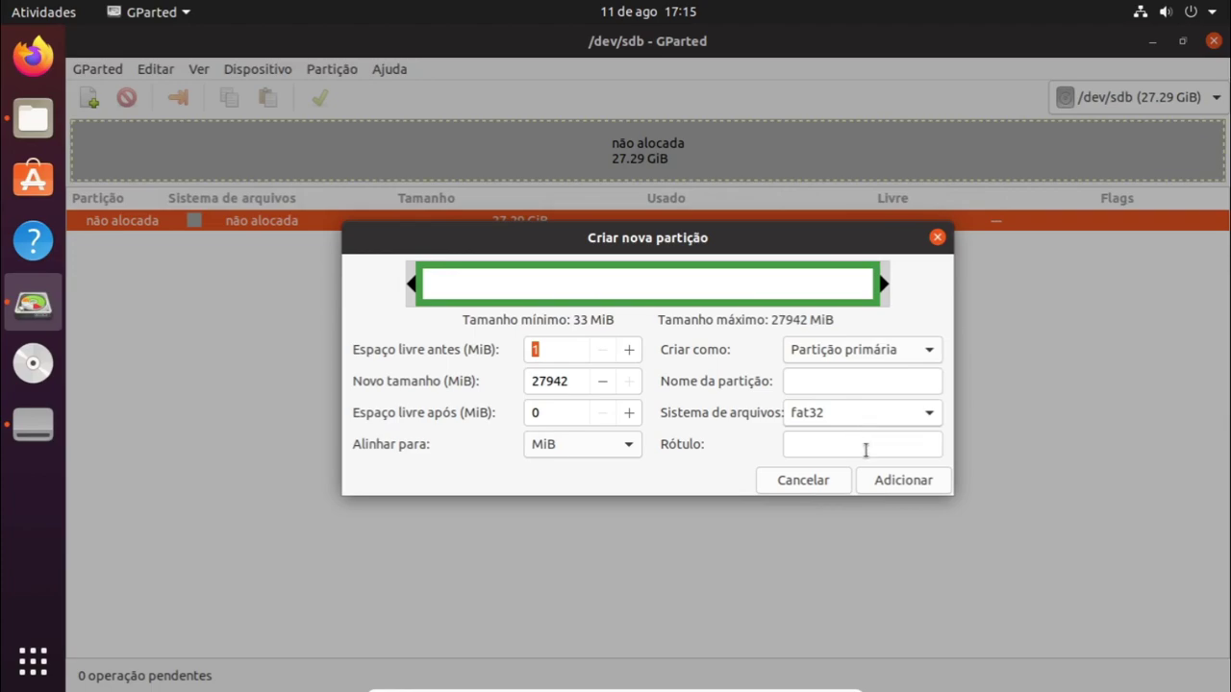
left_click(879, 479)
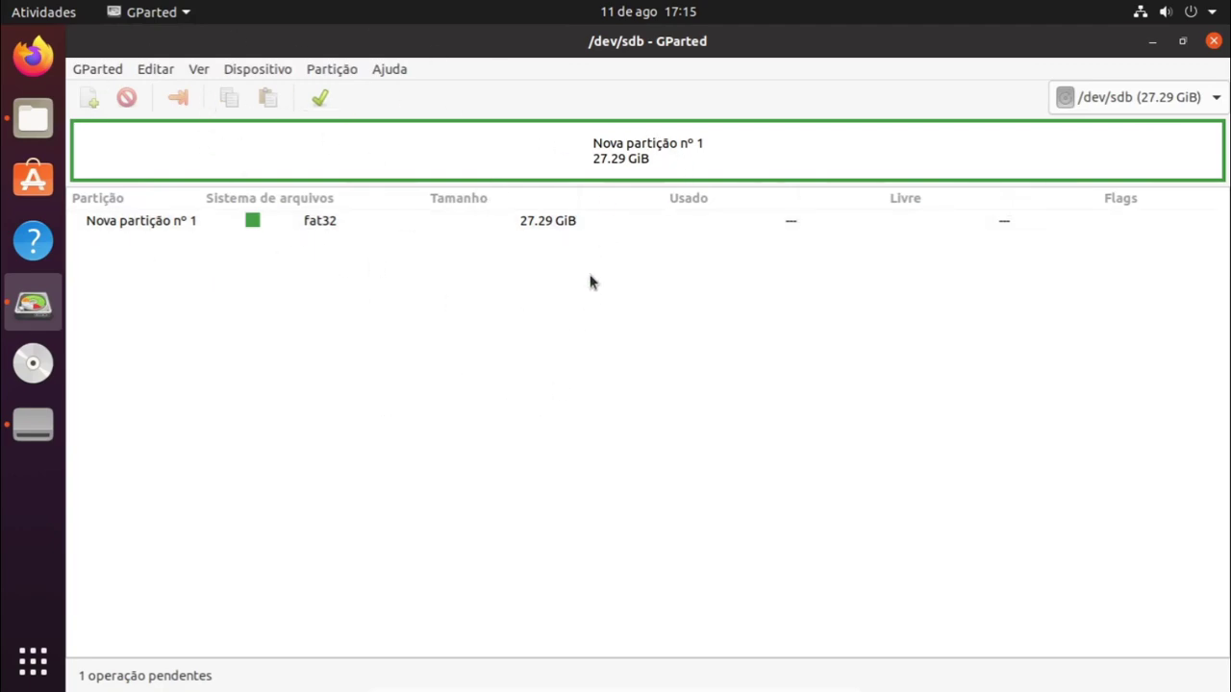
- Apply the pending partition creation on /dev/sdb, check the operation details and close GParted
left_click(320, 100)
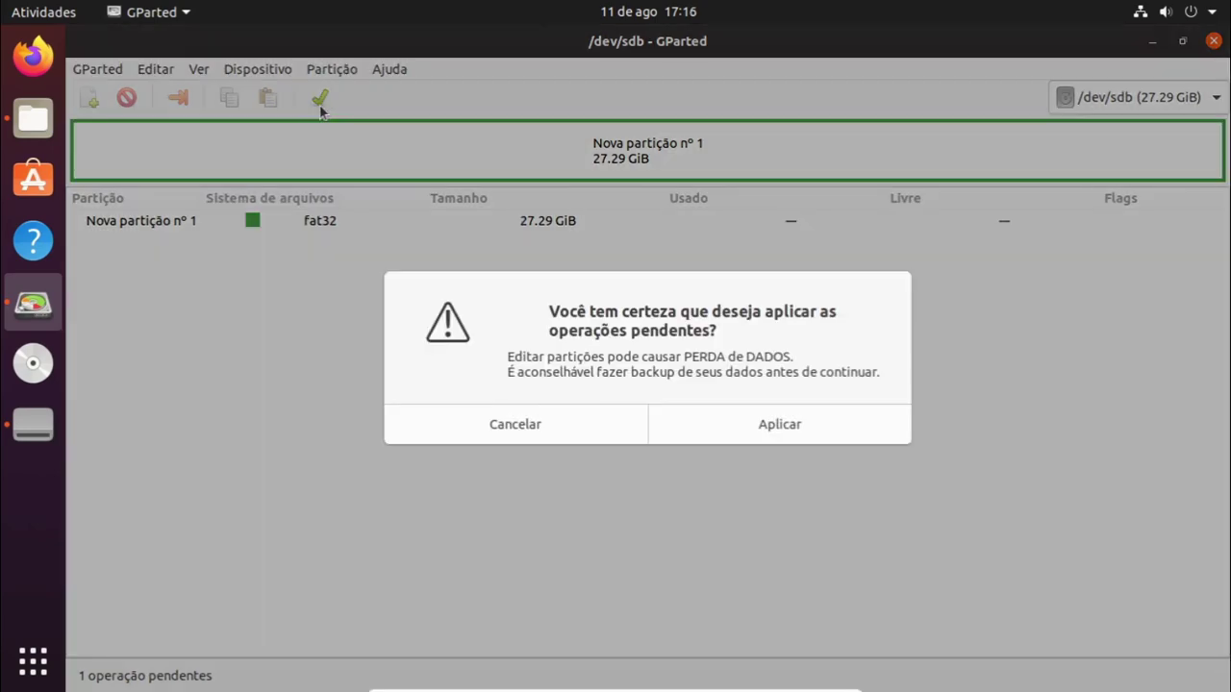
left_click(805, 432)
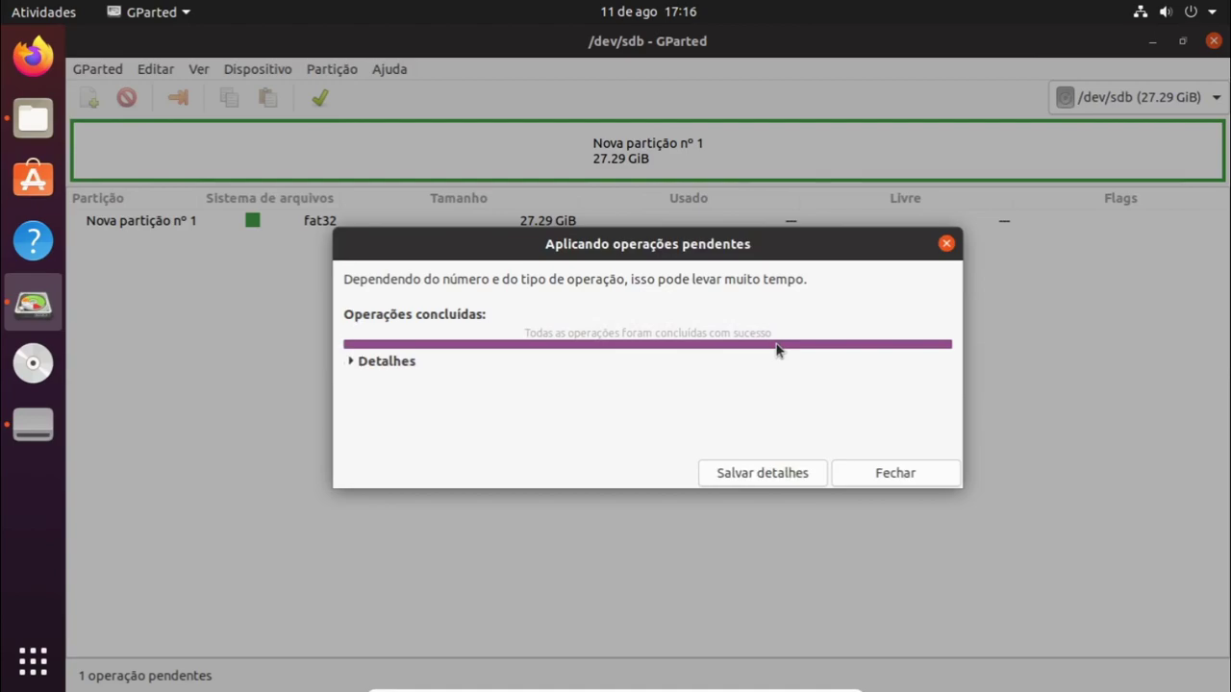
left_click(403, 371)
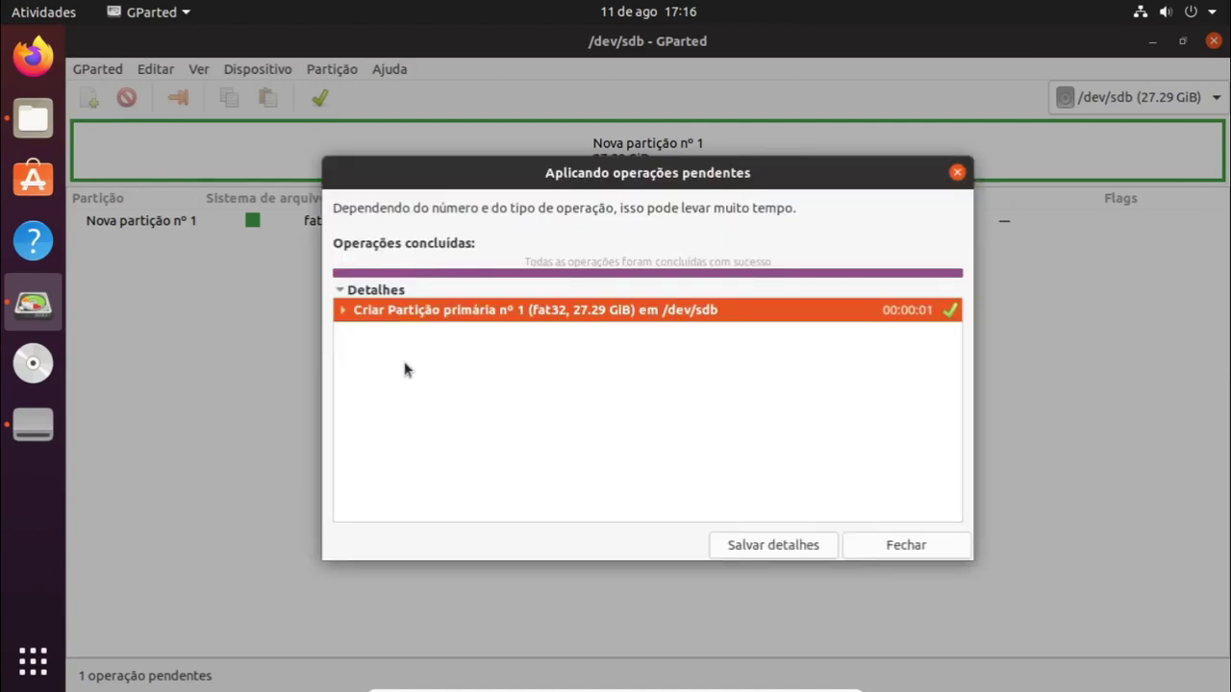
left_click(389, 290)
left_click(907, 545)
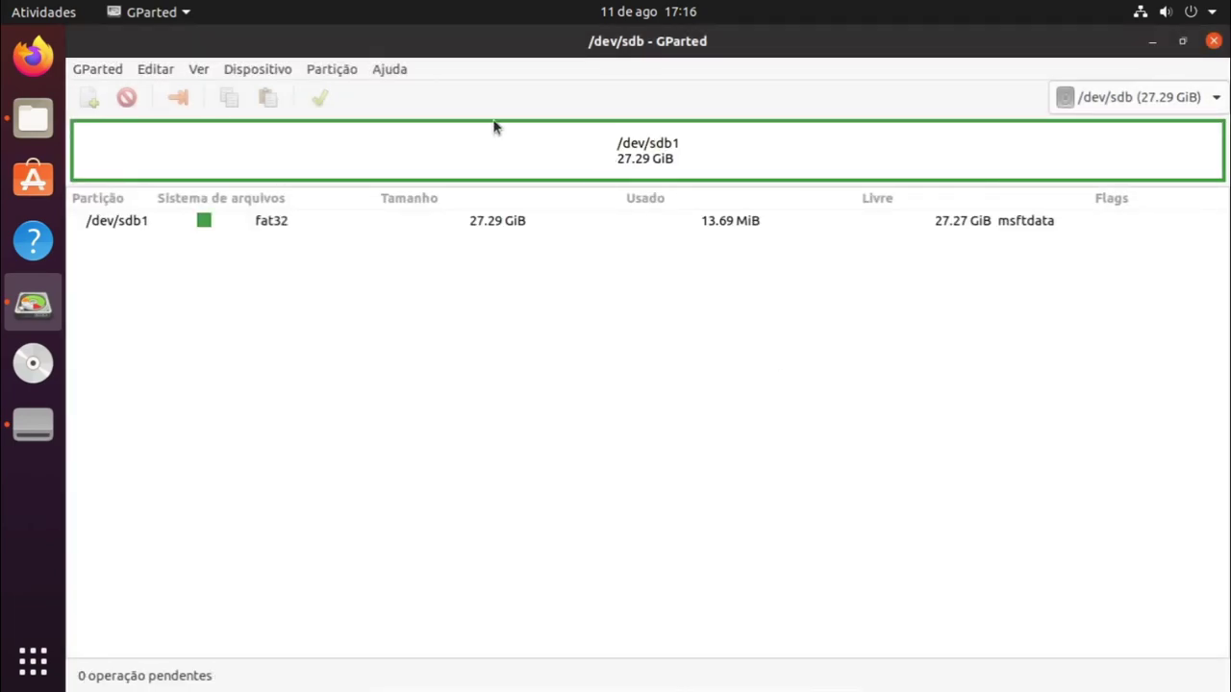
left_click(1215, 42)
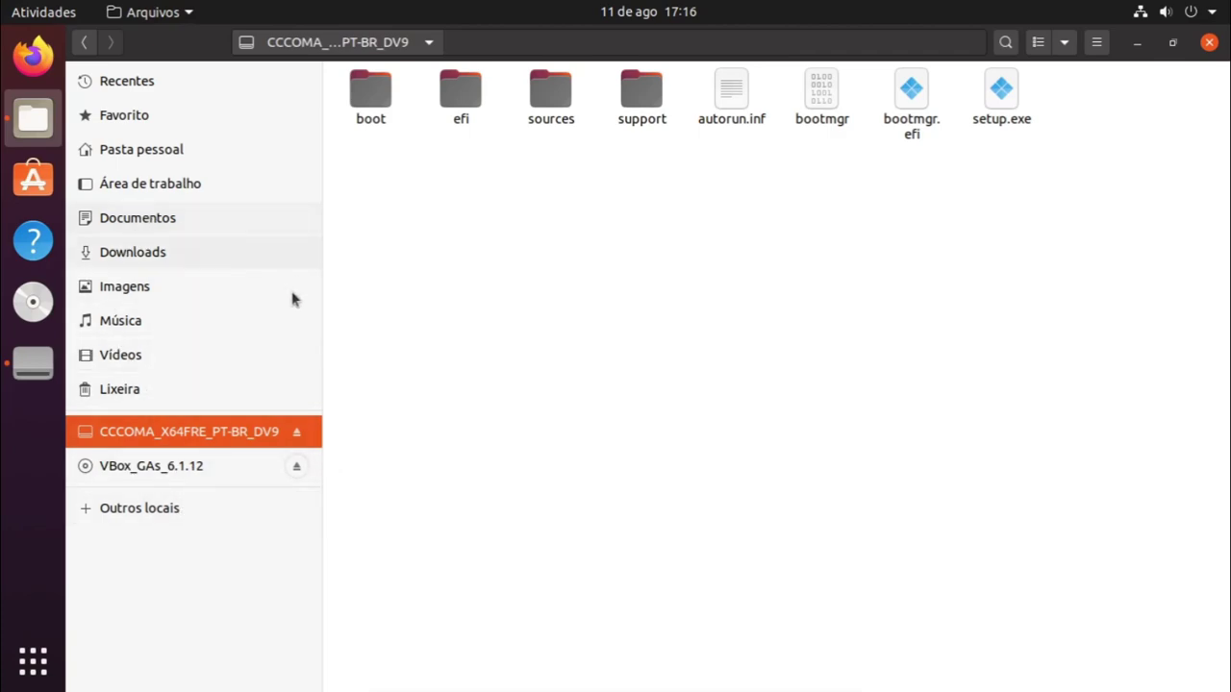
- Open the 29 GB volume on /dev/sdb1 from the file manager's other locations and check its contents
left_click(179, 507)
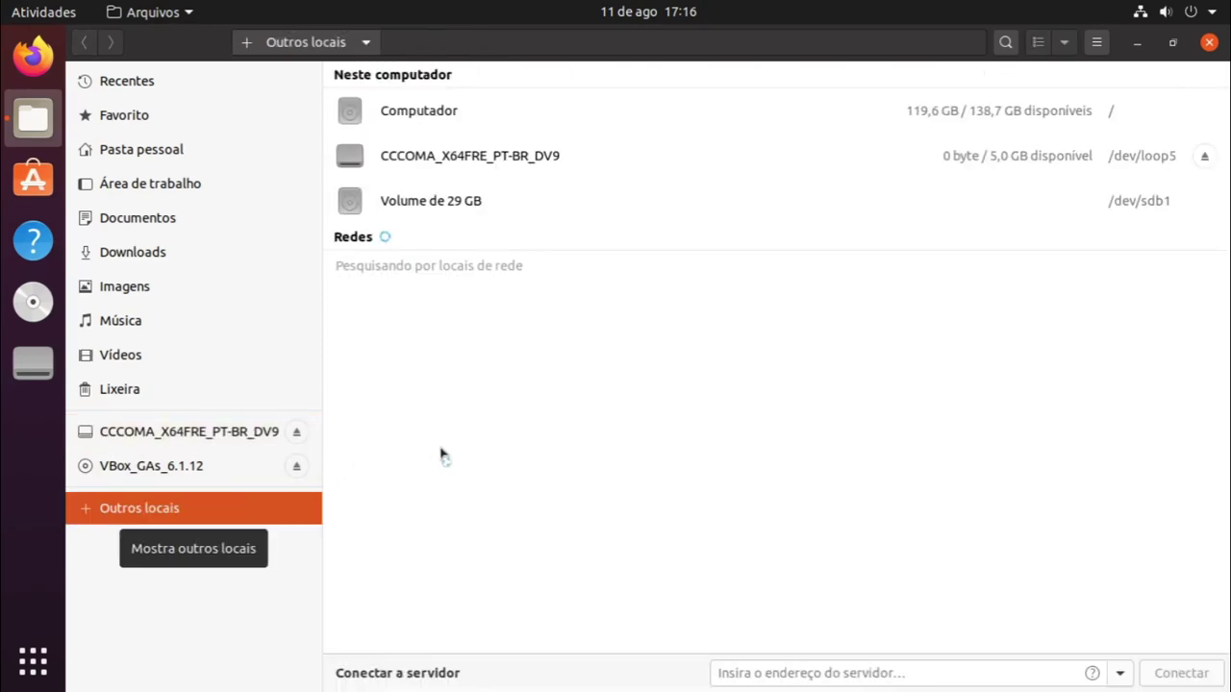
left_click(452, 203)
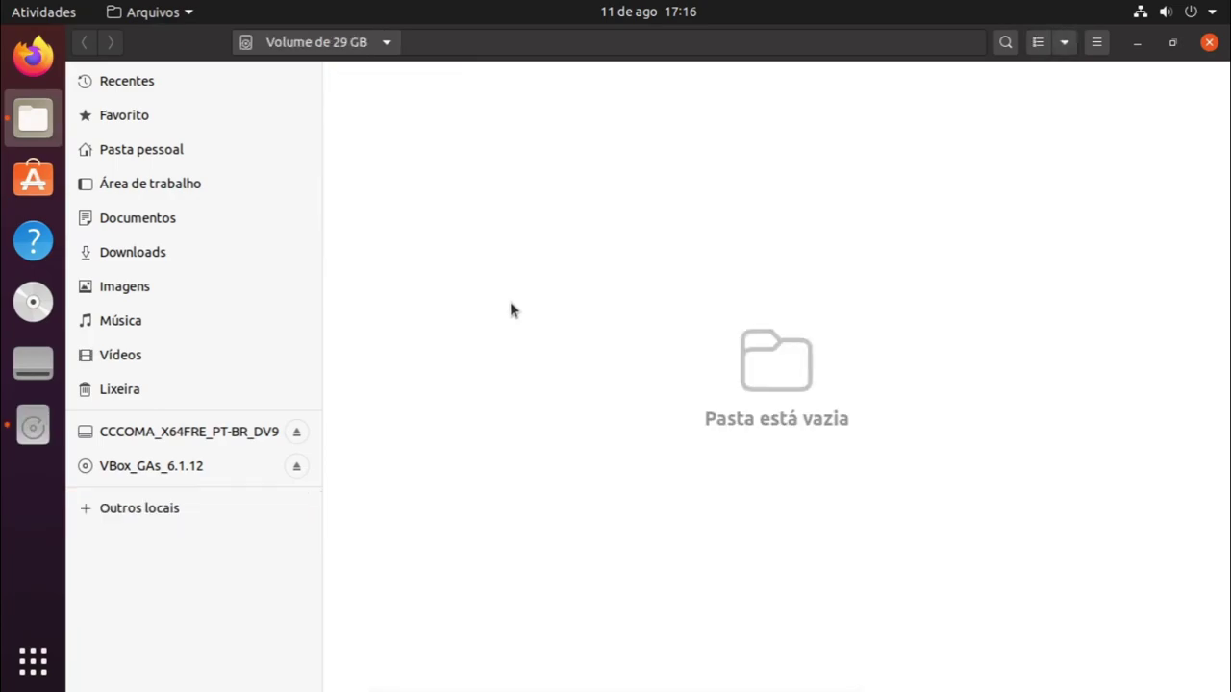
right_click(483, 196)
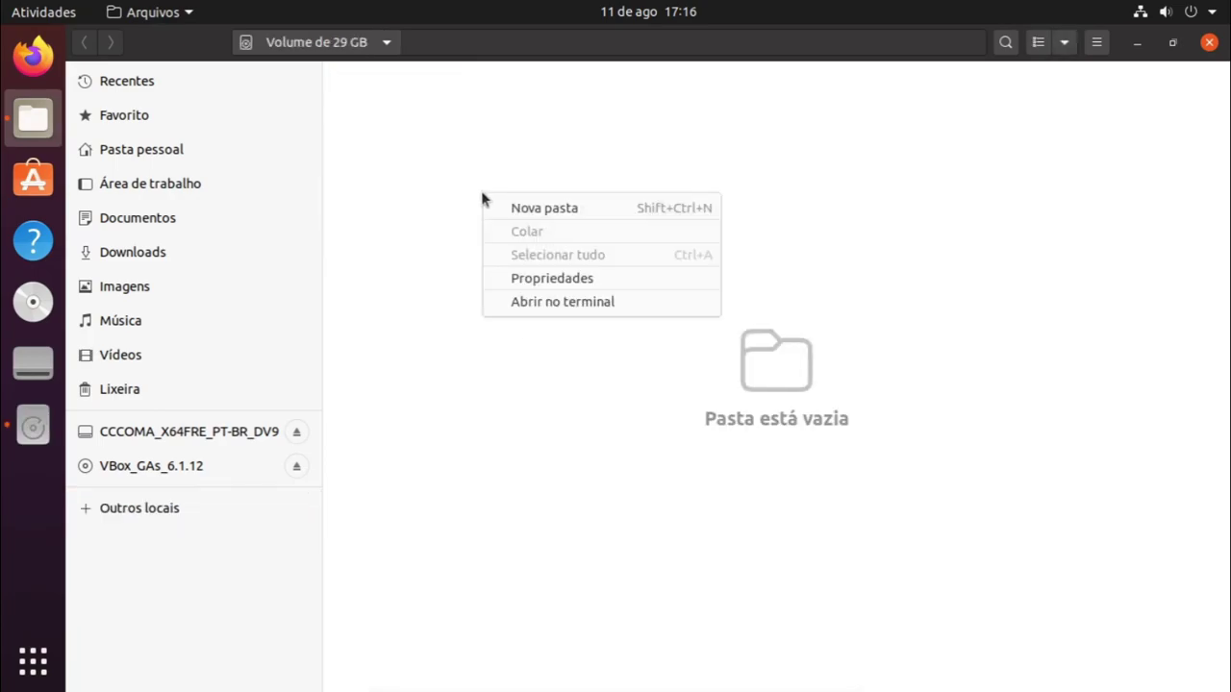
left_click(853, 233)
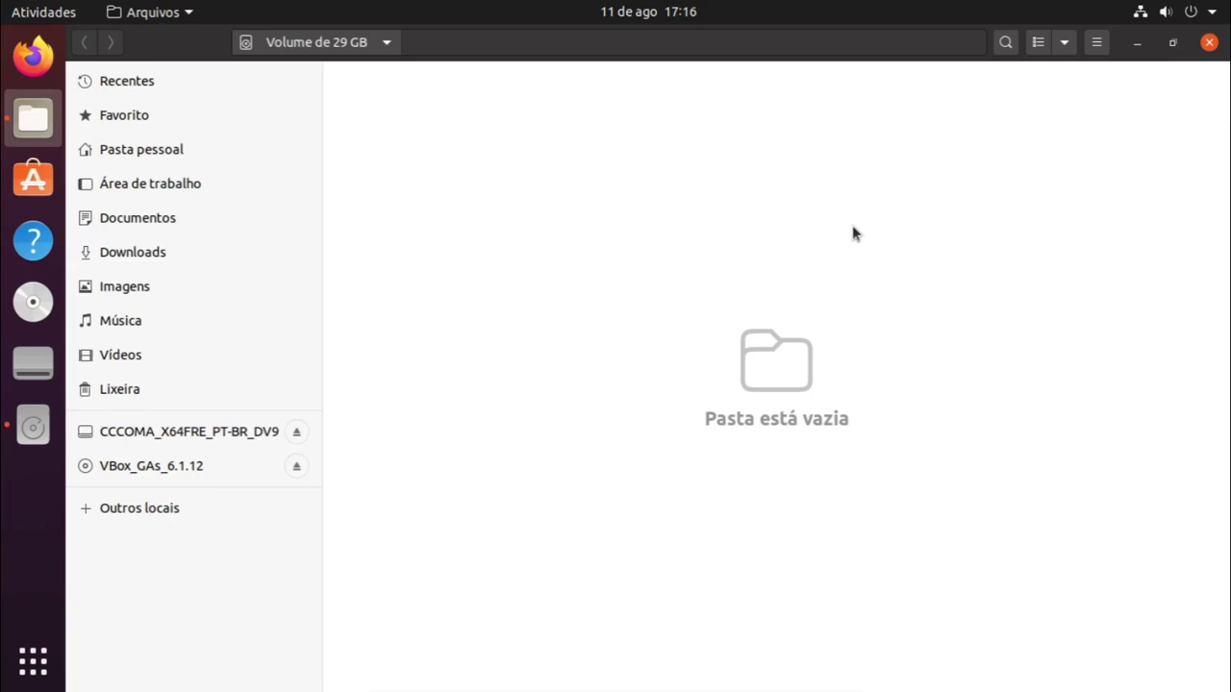
- Copy all files and folders from the mounted CCCOMA_X64FRE_PT-BR_DV9 image
left_click(158, 469)
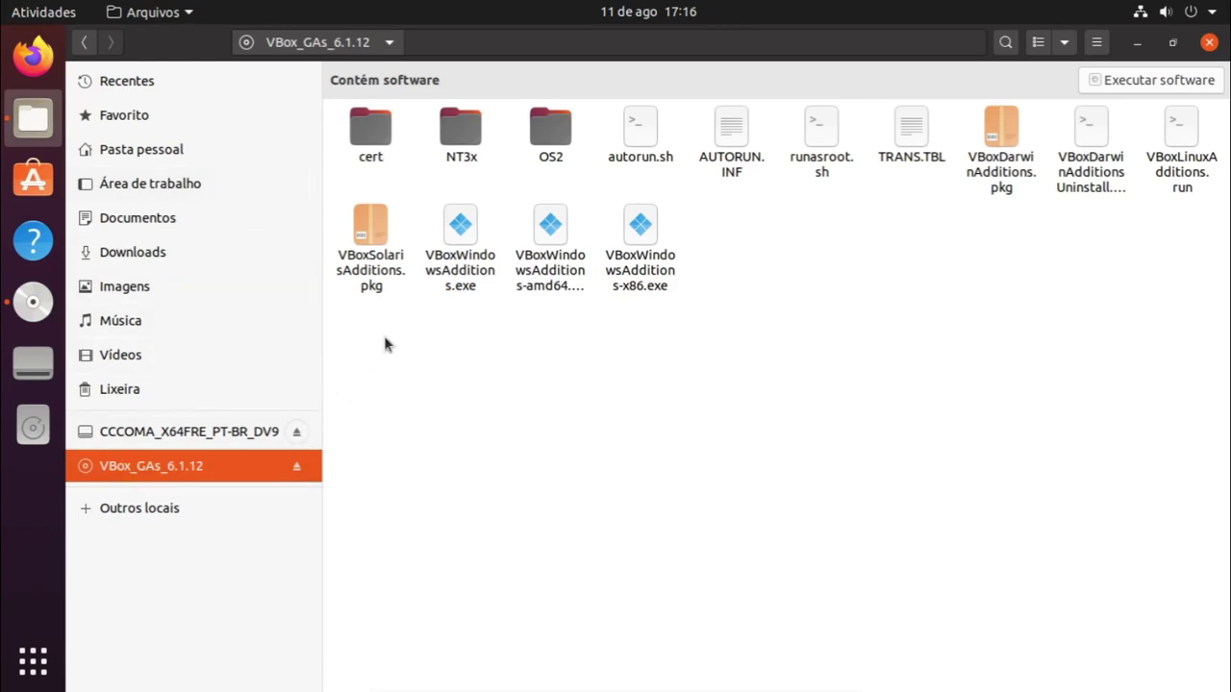
left_click(193, 433)
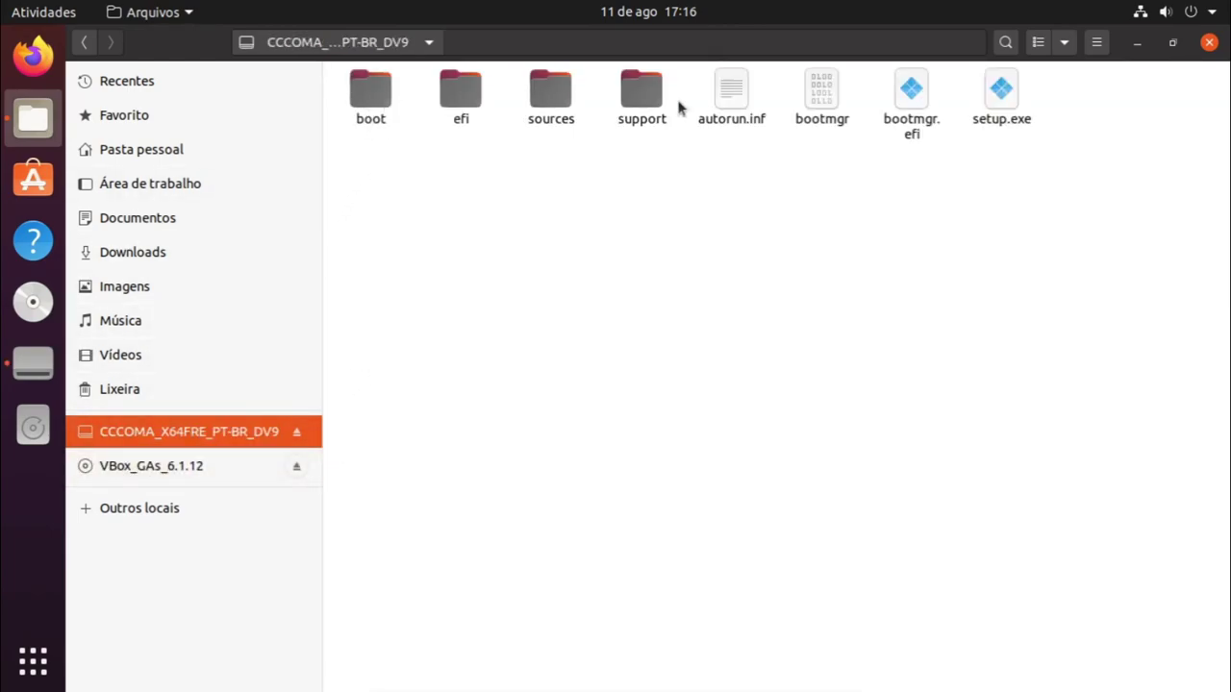
left_click_drag(1088, 81, 348, 213)
right_click(371, 97)
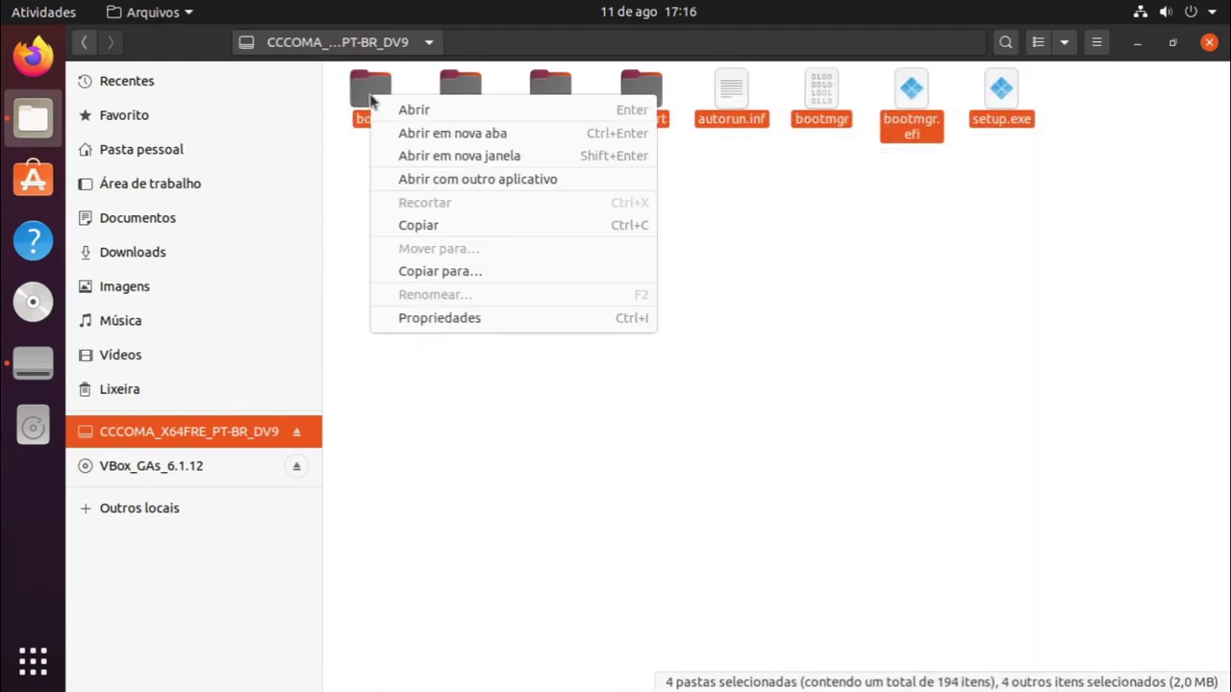
left_click(434, 225)
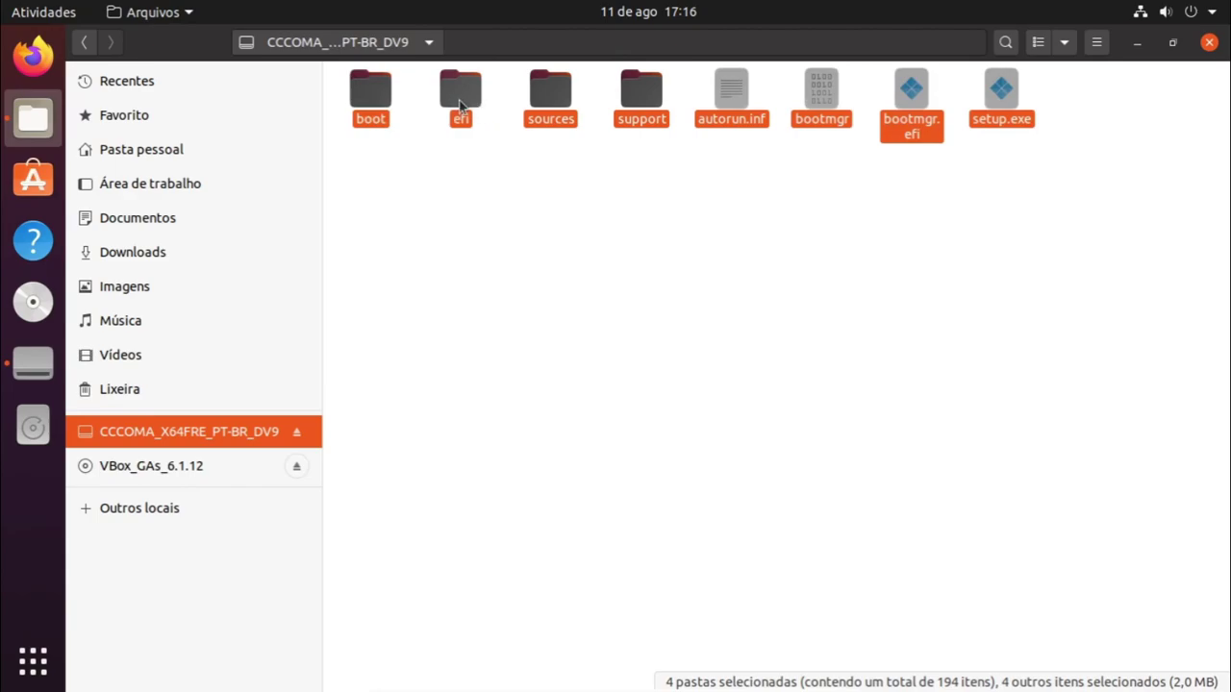
- Paste the copied Windows files into the 29 GB volume on /dev/sdb1 and show the copy progress
left_click(167, 511)
left_click(449, 203)
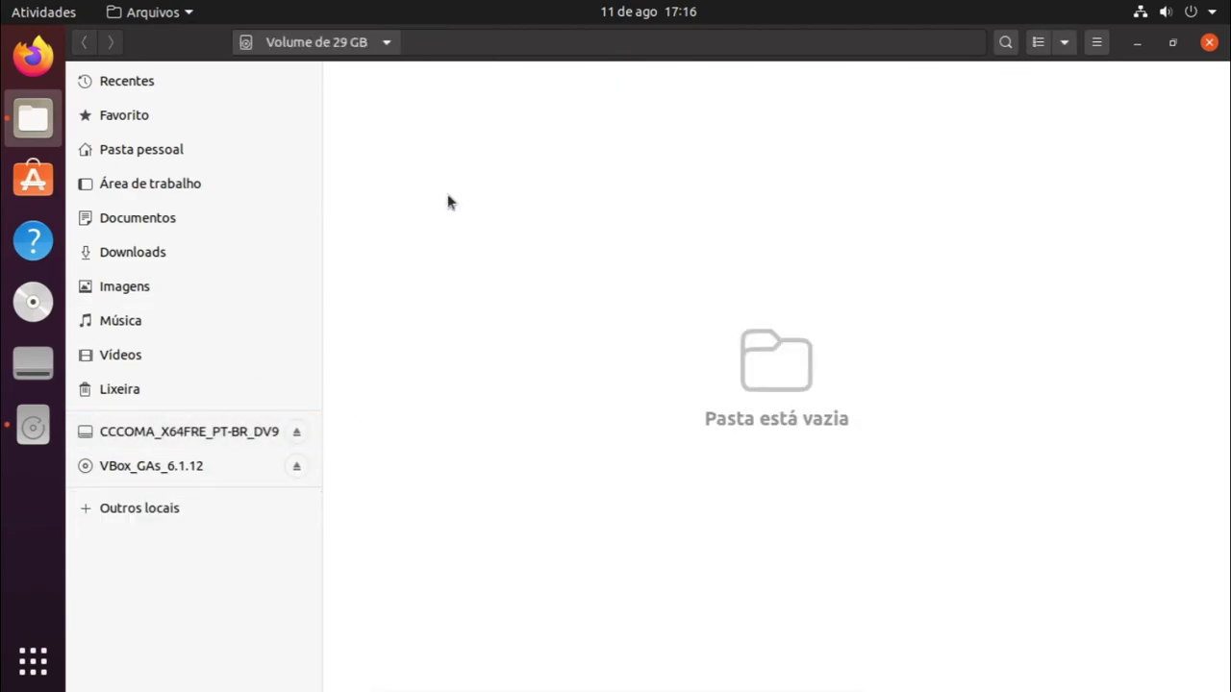
right_click(507, 167)
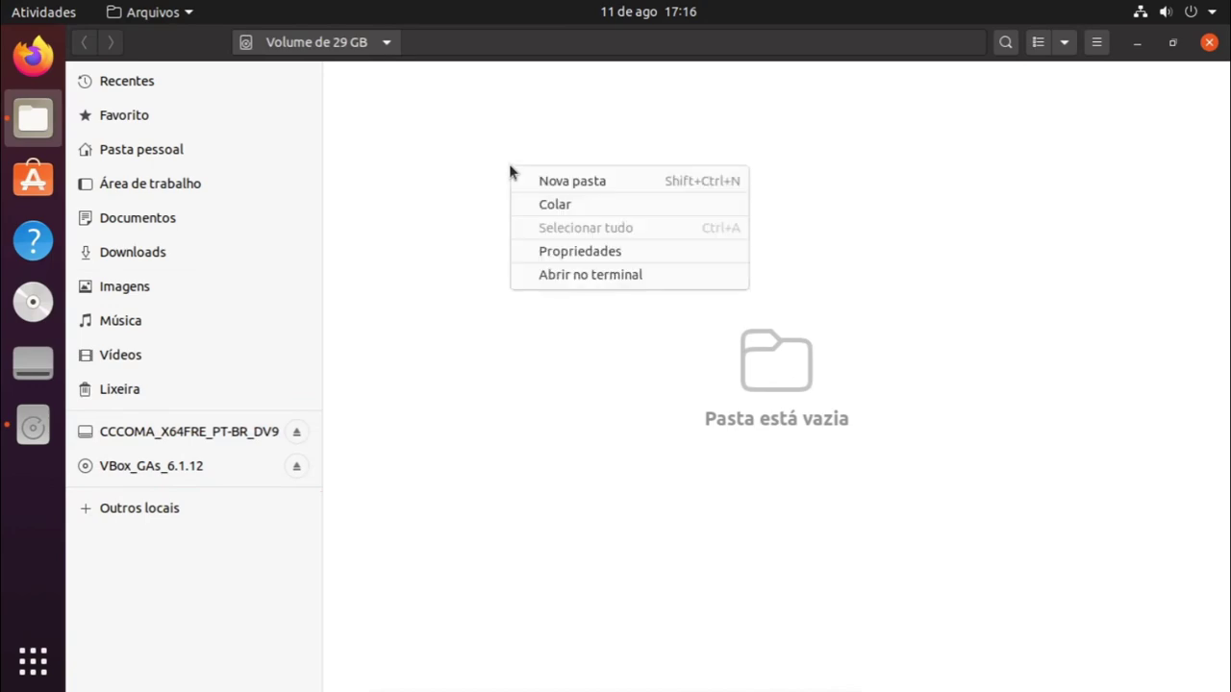
left_click(589, 204)
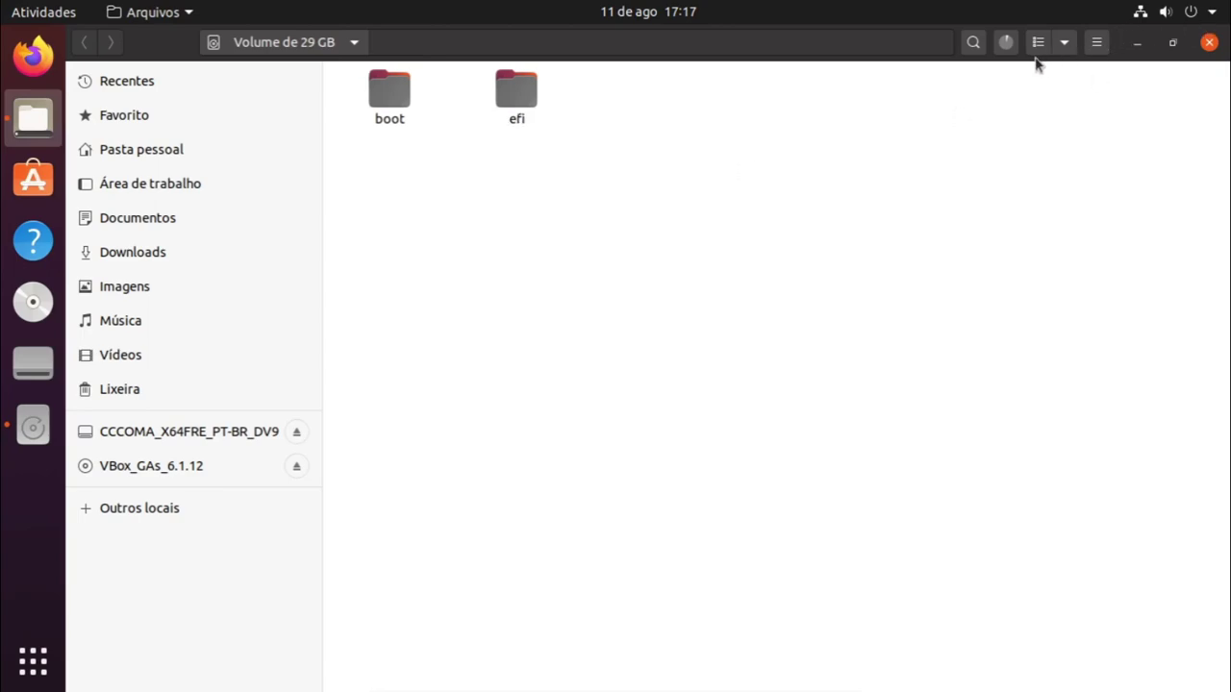
left_click(1009, 44)
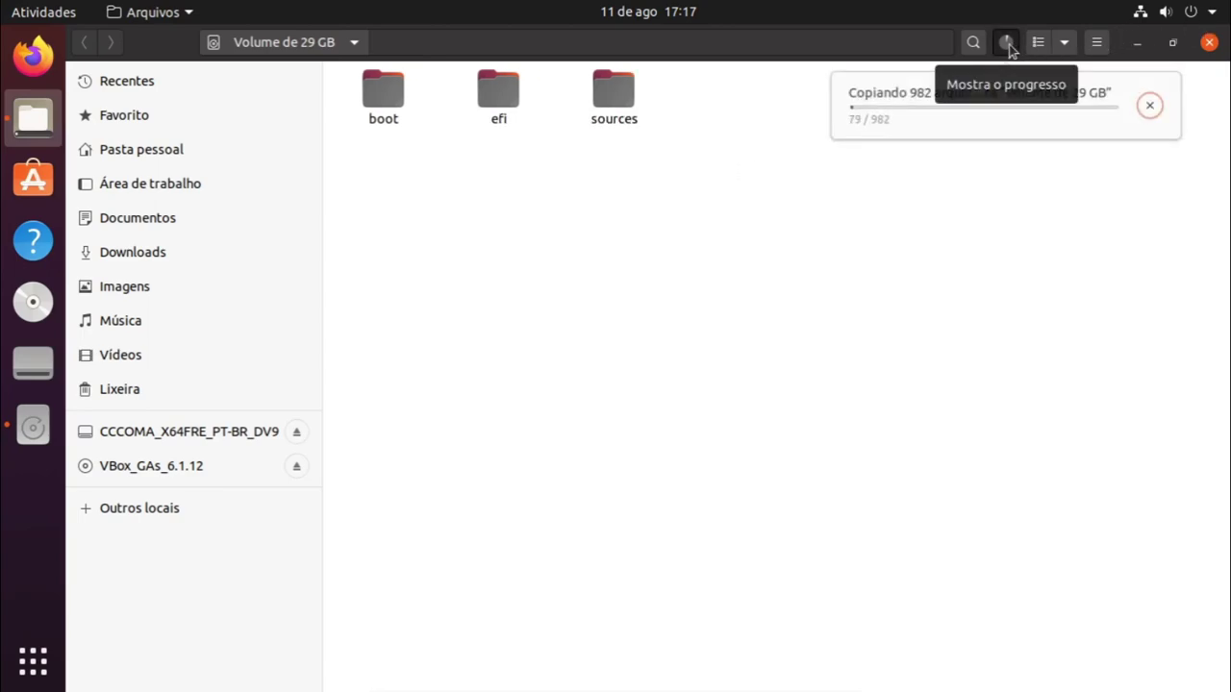